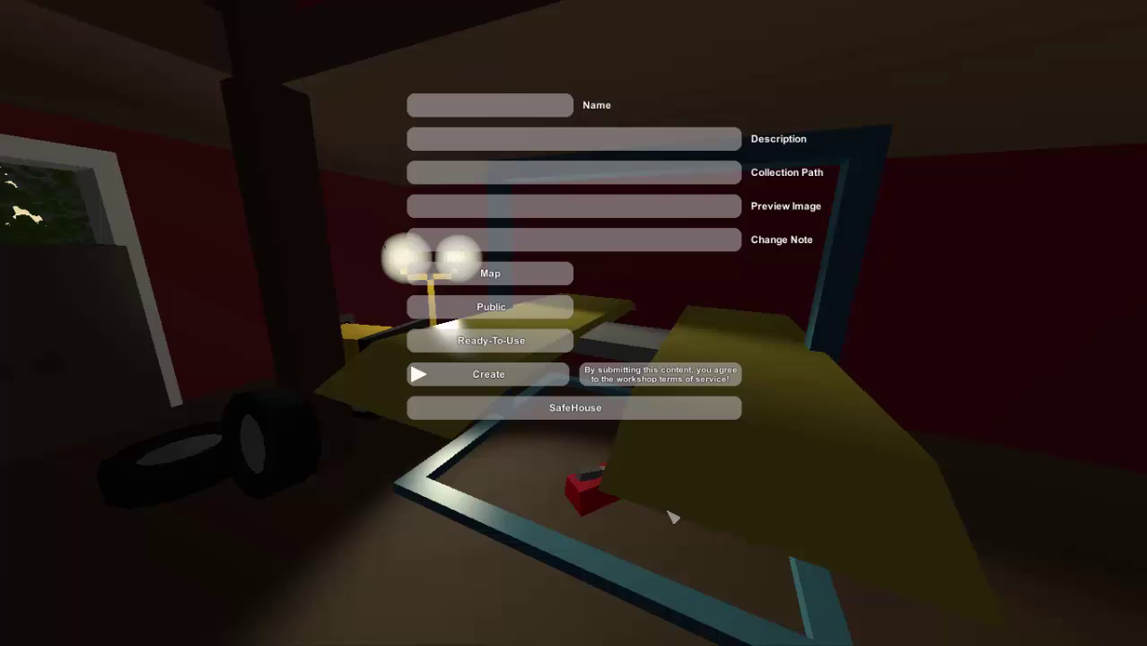
- View the Workshop submission form from the game's main menu and return to the main menu
key("Escape")
key("Escape")
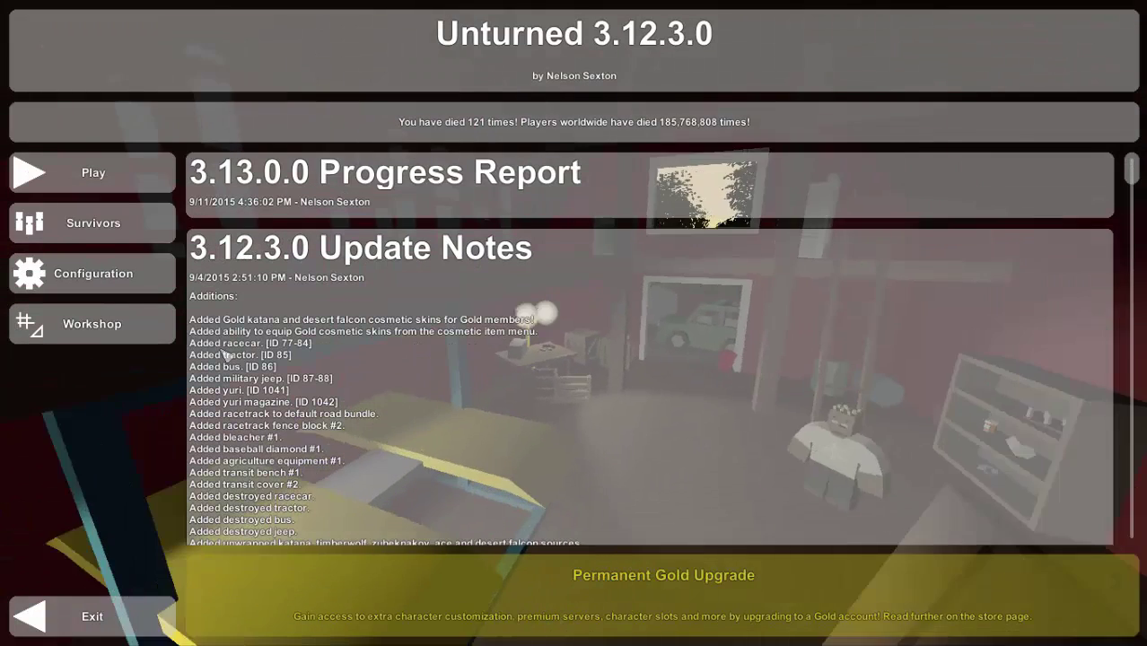
left_click(100, 323)
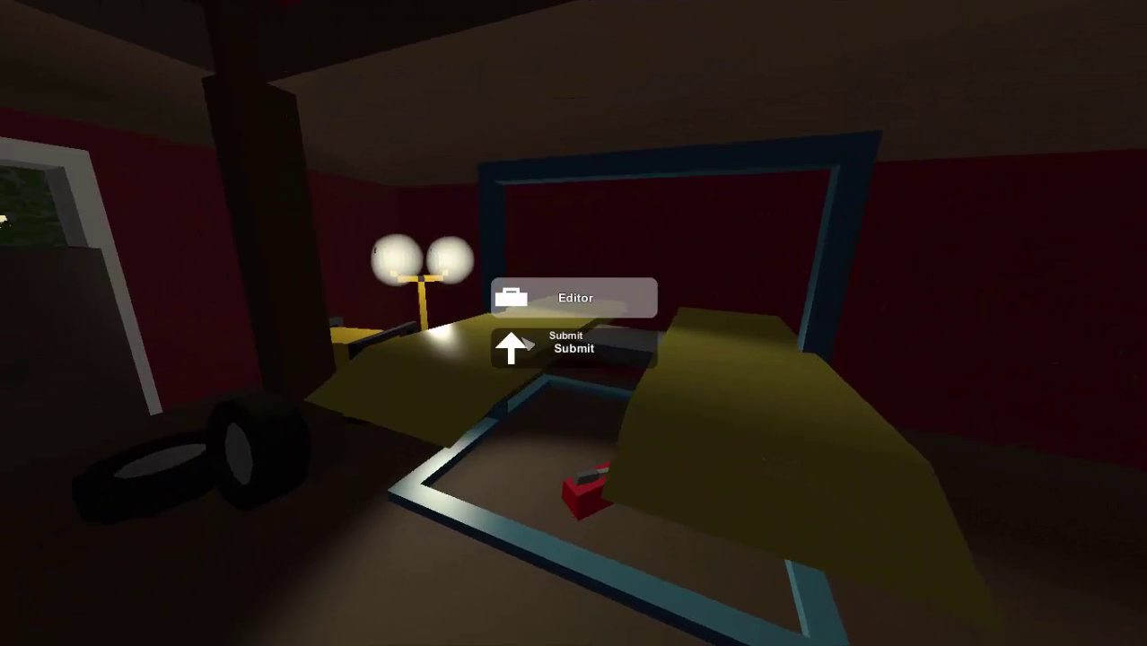
left_click(501, 350)
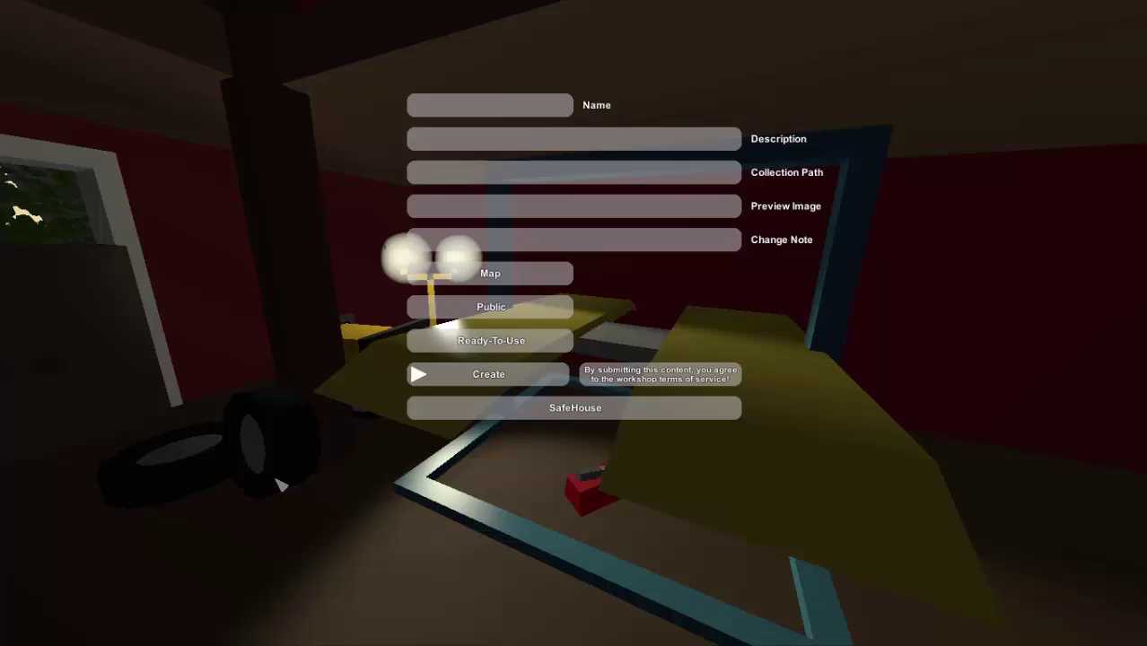
key("Escape")
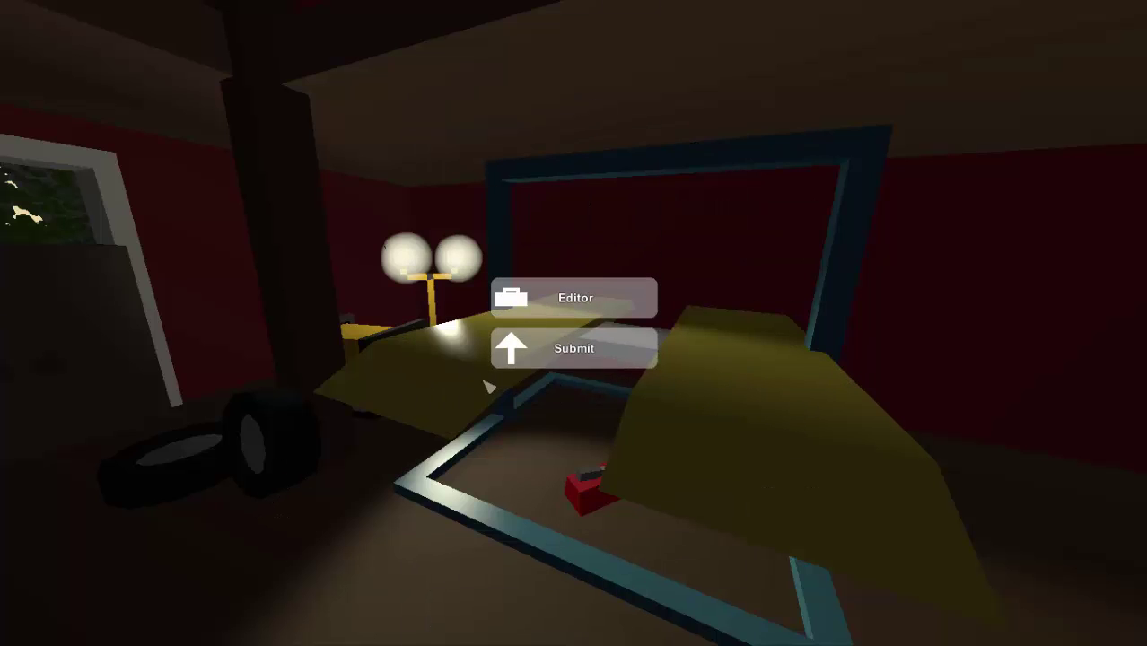
left_click(571, 355)
key("Escape")
key("Escape")
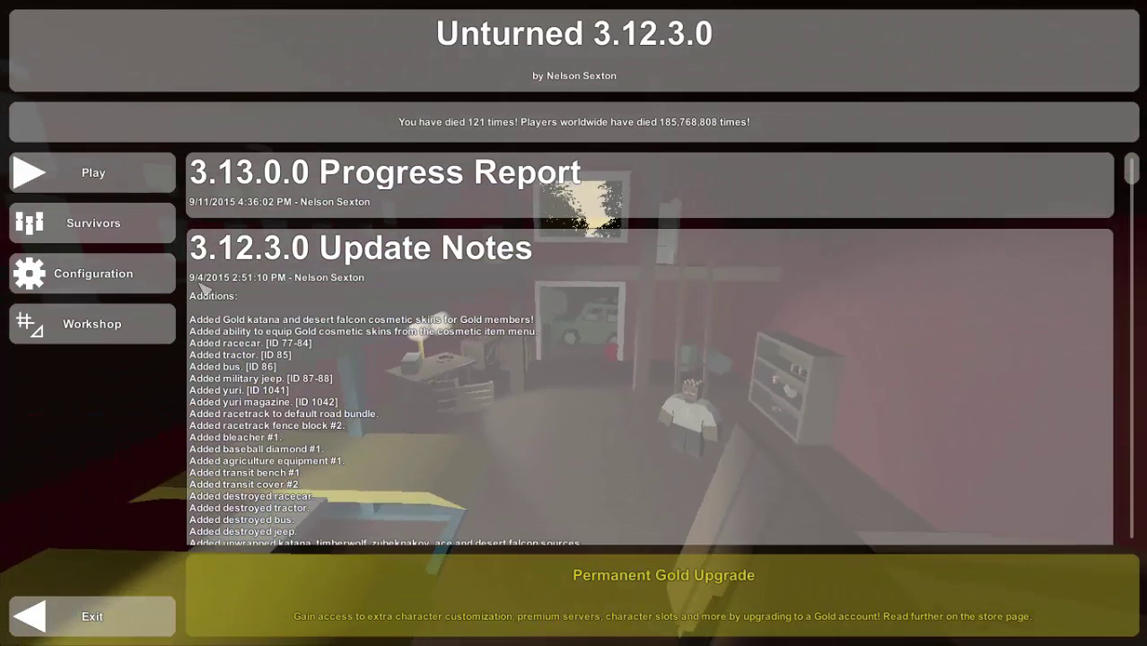
- Switch to Steam from the desktop's Favorites folder, close that folder and place the Steam window beside the game's menu buttons
key("alt+Tab")
key("alt+Tab")
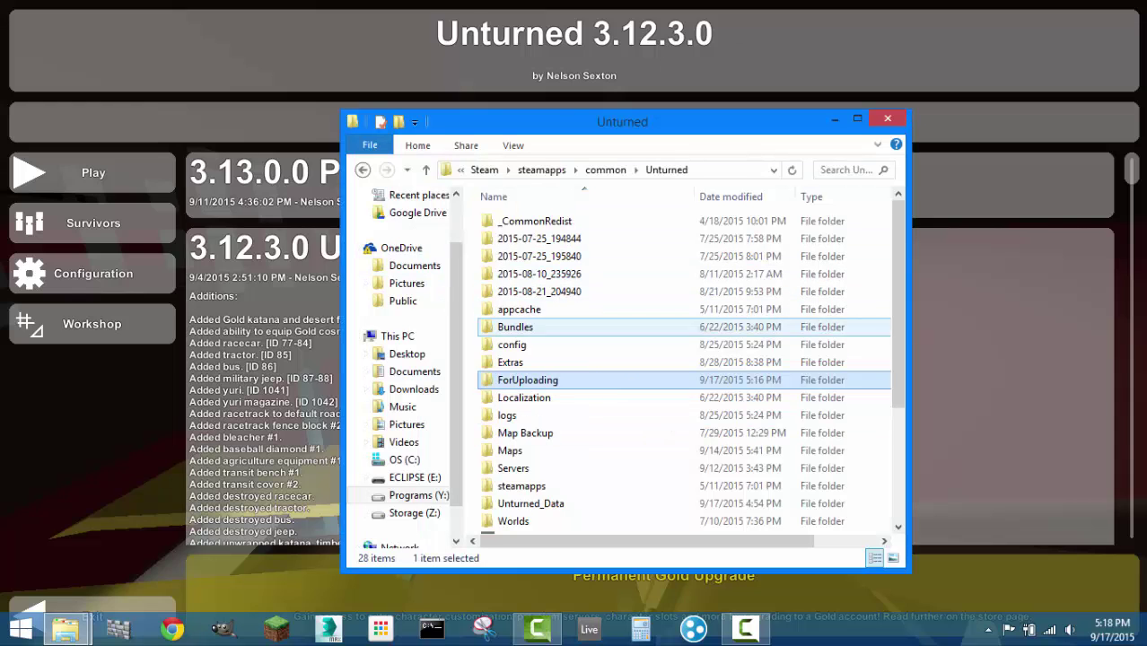
left_click_drag(899, 383, 898, 458)
key("super+d")
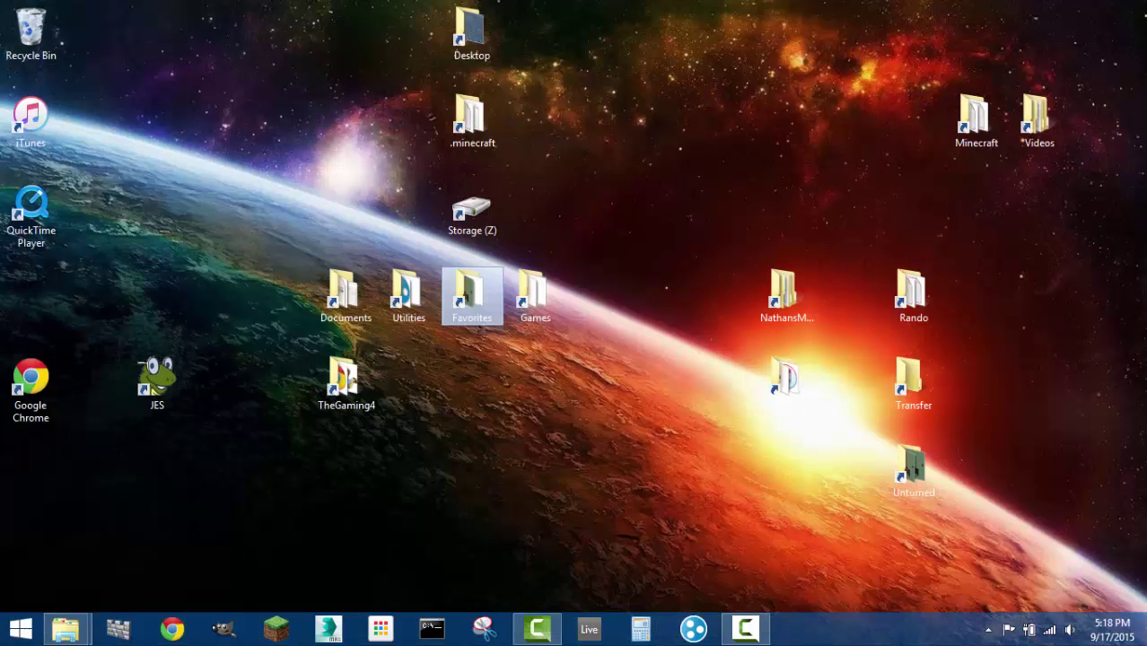
double_click(489, 320)
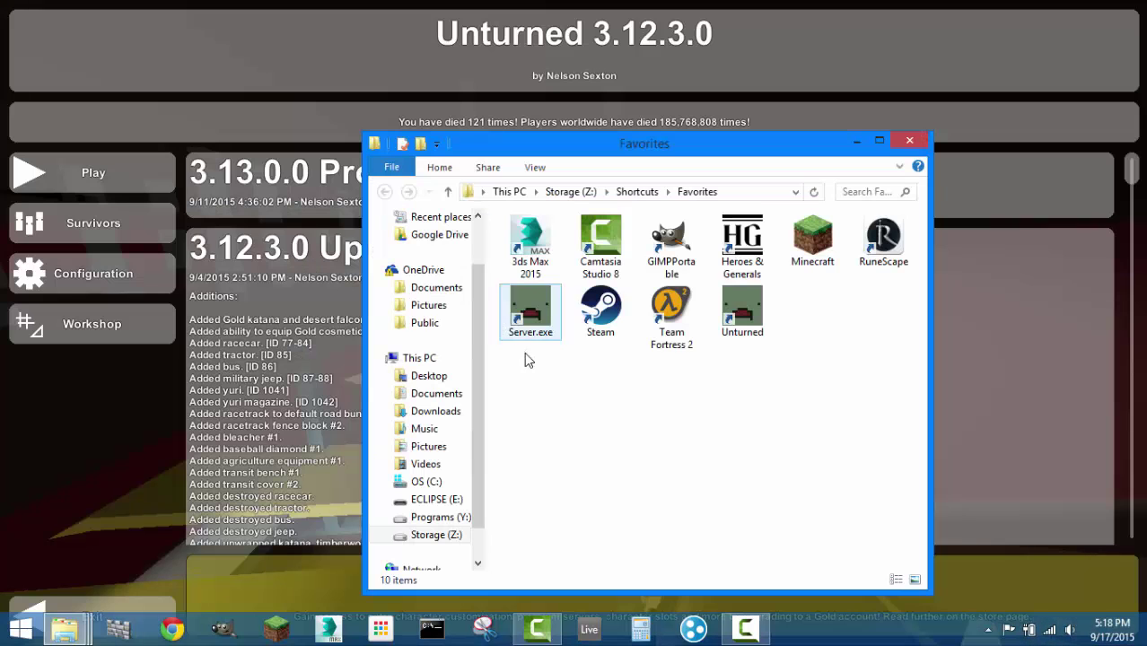
double_click(600, 309)
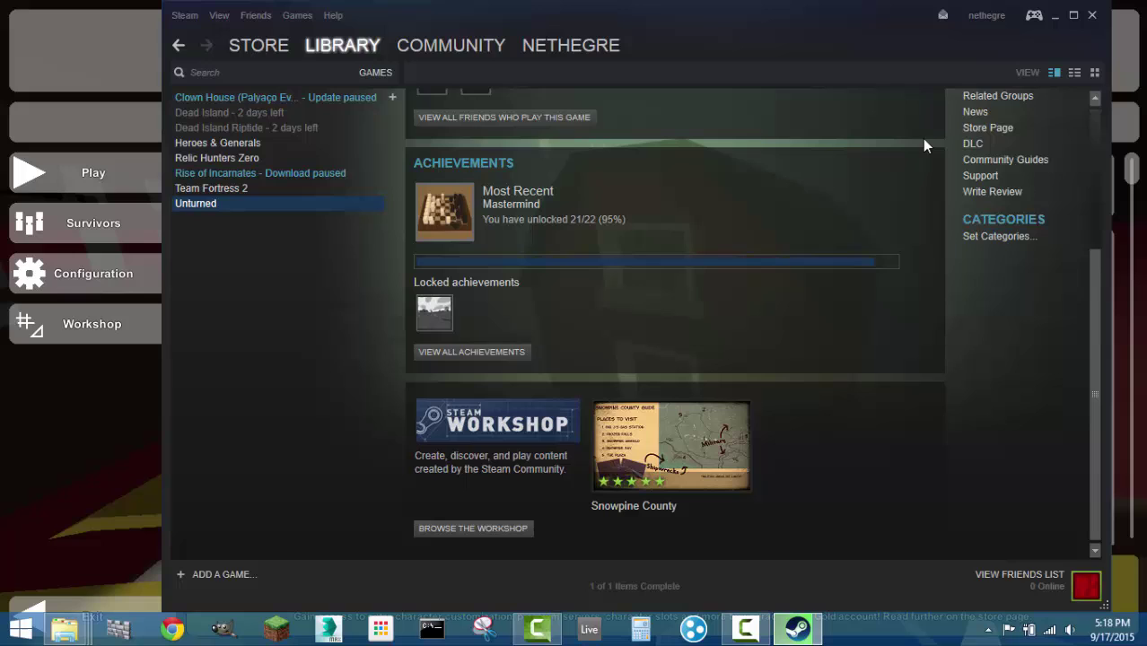
double_click(873, 25)
left_click(909, 140)
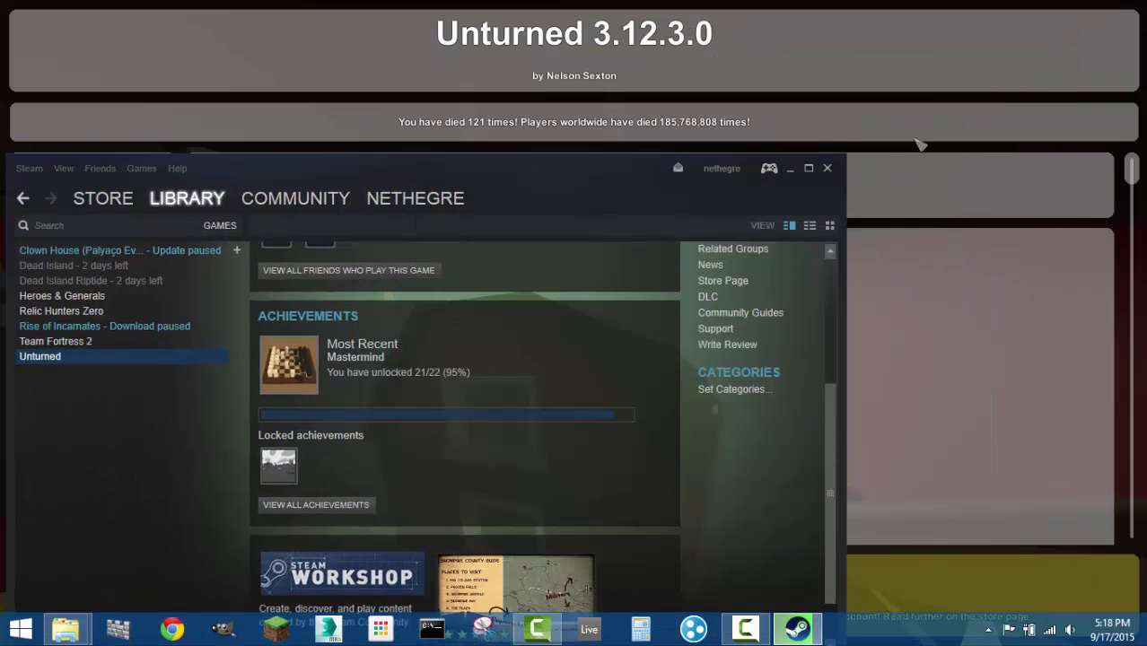
left_click_drag(435, 173, 820, 21)
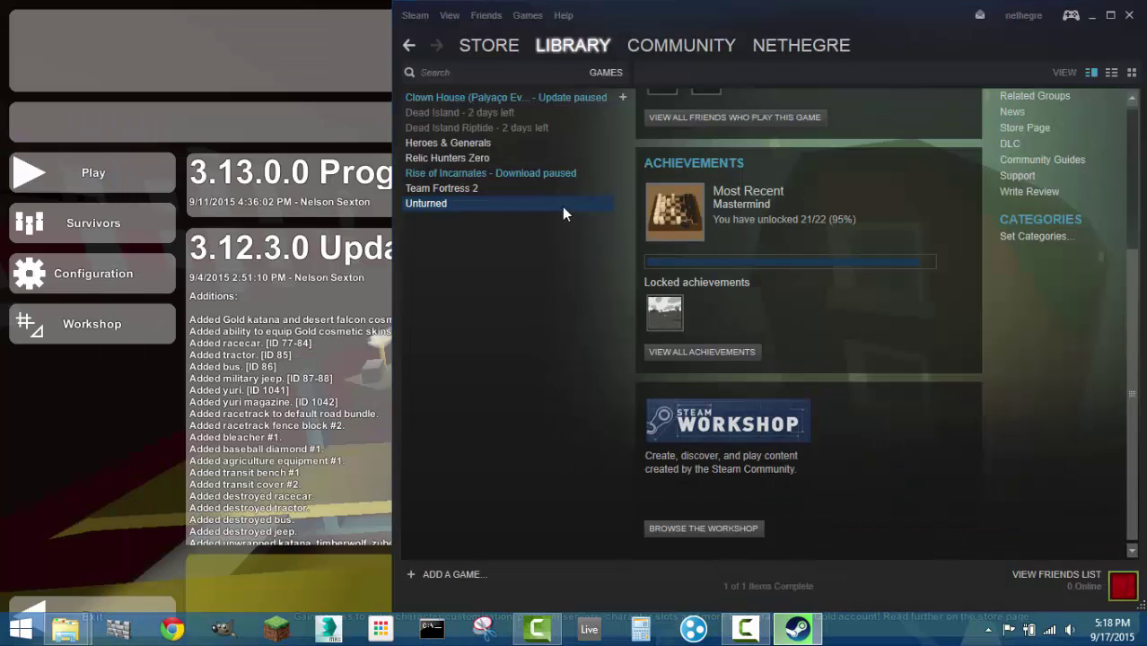
- Browse Unturned's local files from the game's properties in the Steam library
right_click(431, 207)
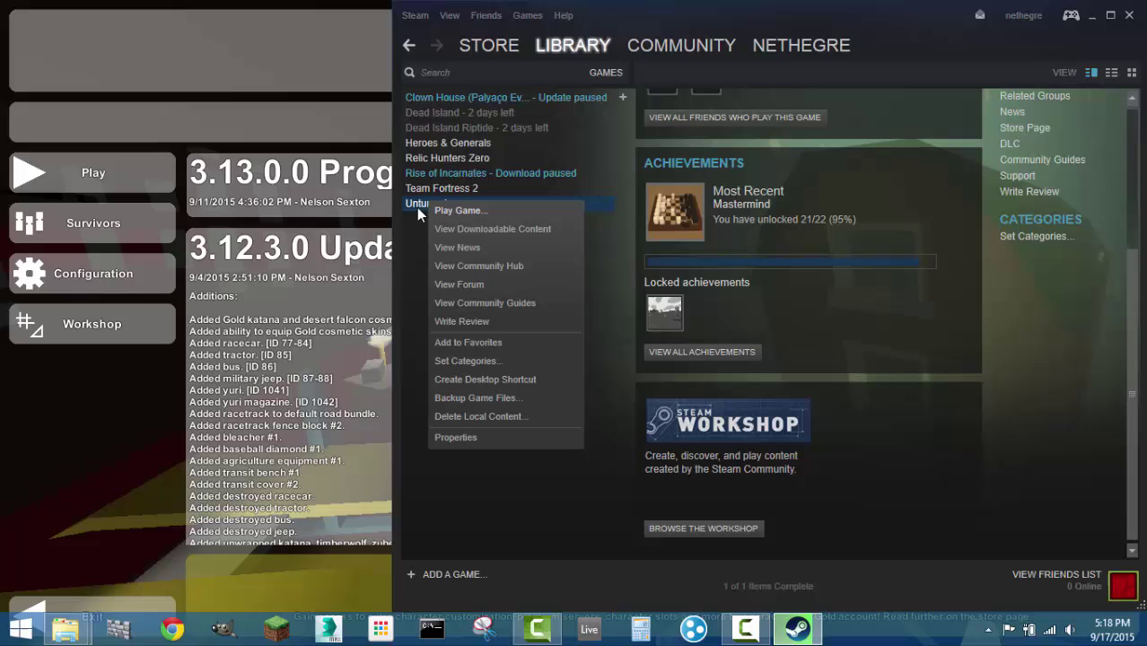
left_click(458, 439)
left_click_drag(751, 83, 695, 111)
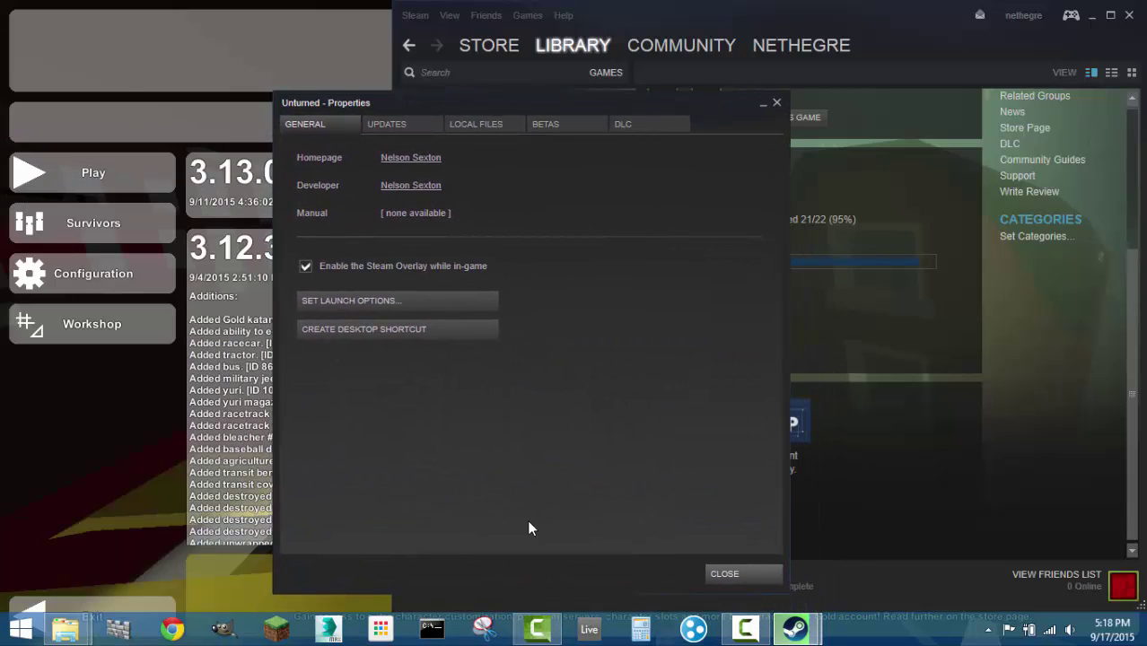
left_click(476, 125)
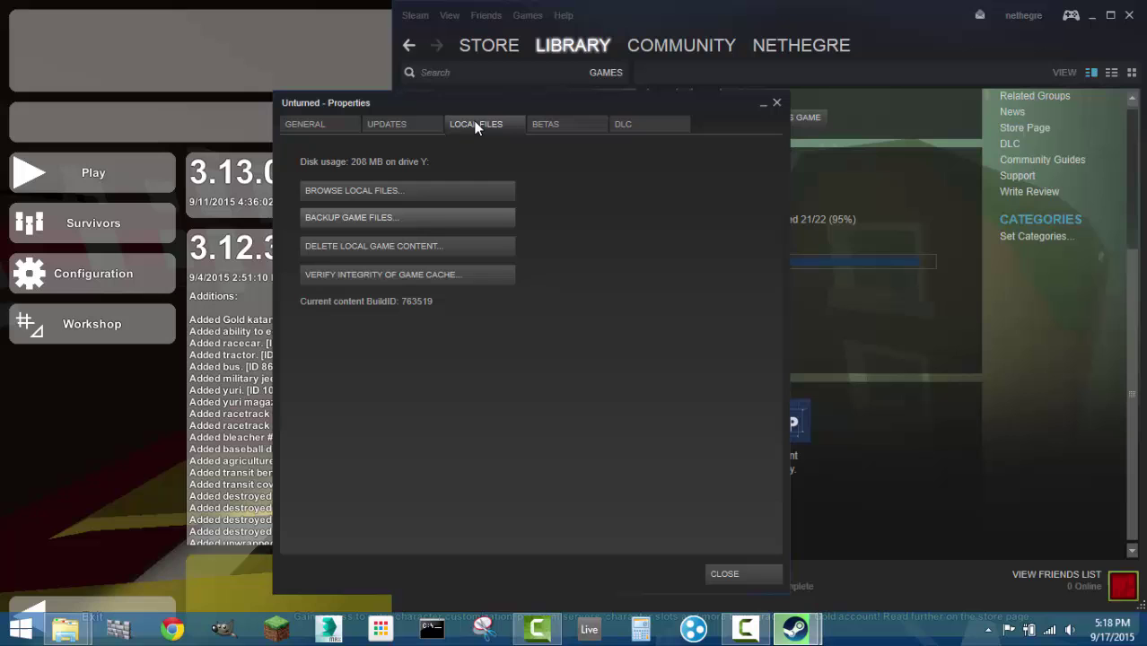
left_click(386, 192)
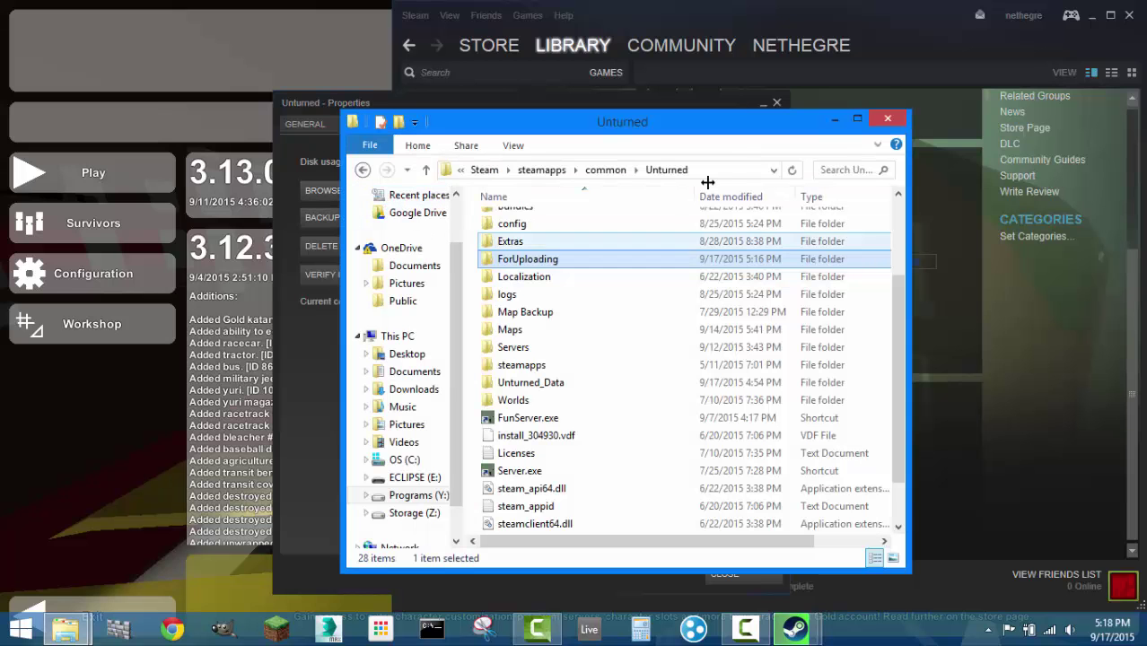
- Close the Unturned properties and dock the game folder window to the right half of the screen
left_click(774, 110)
left_click(776, 103)
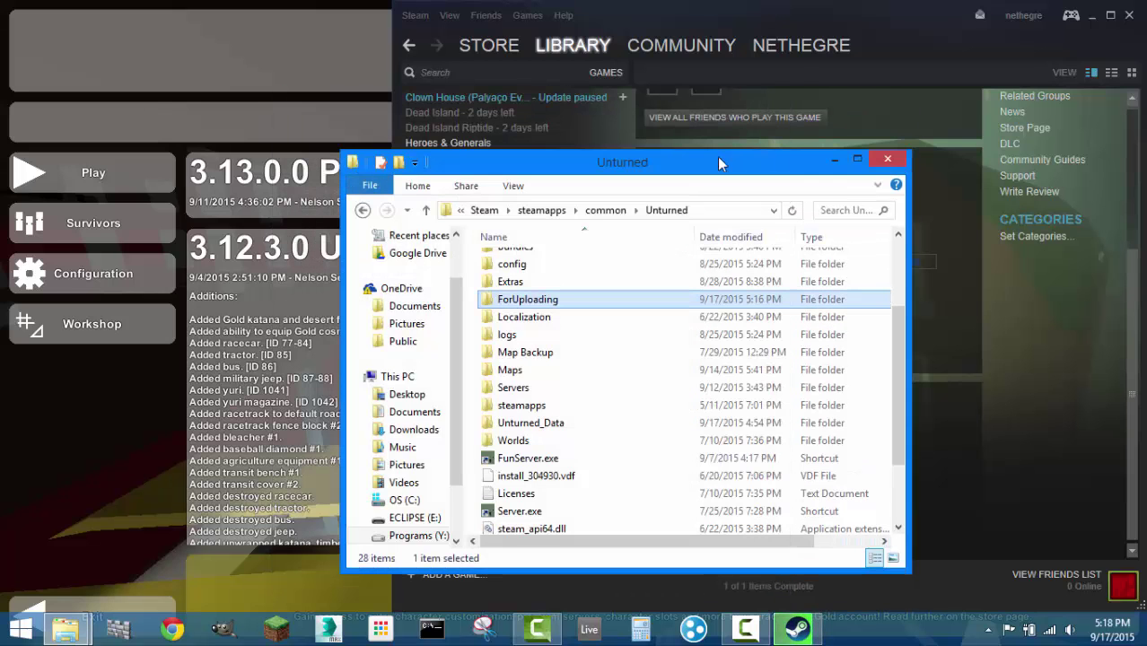
left_click_drag(717, 156, 1145, 81)
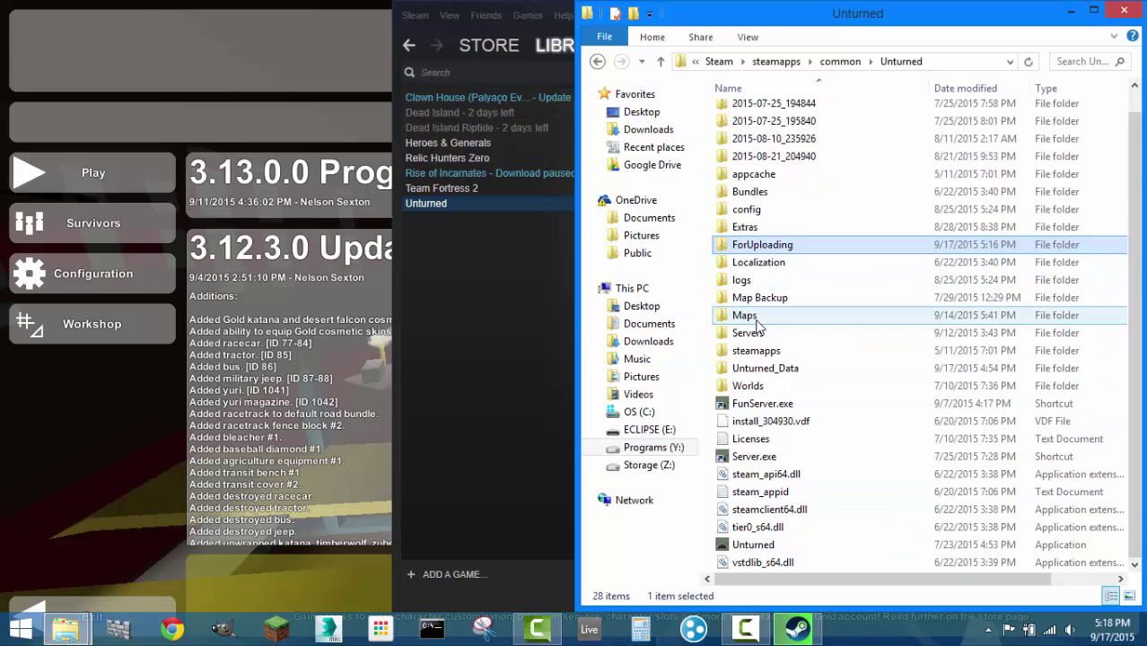
- Copy the Rusty map folder from Unturned's Maps folder
left_click(708, 328)
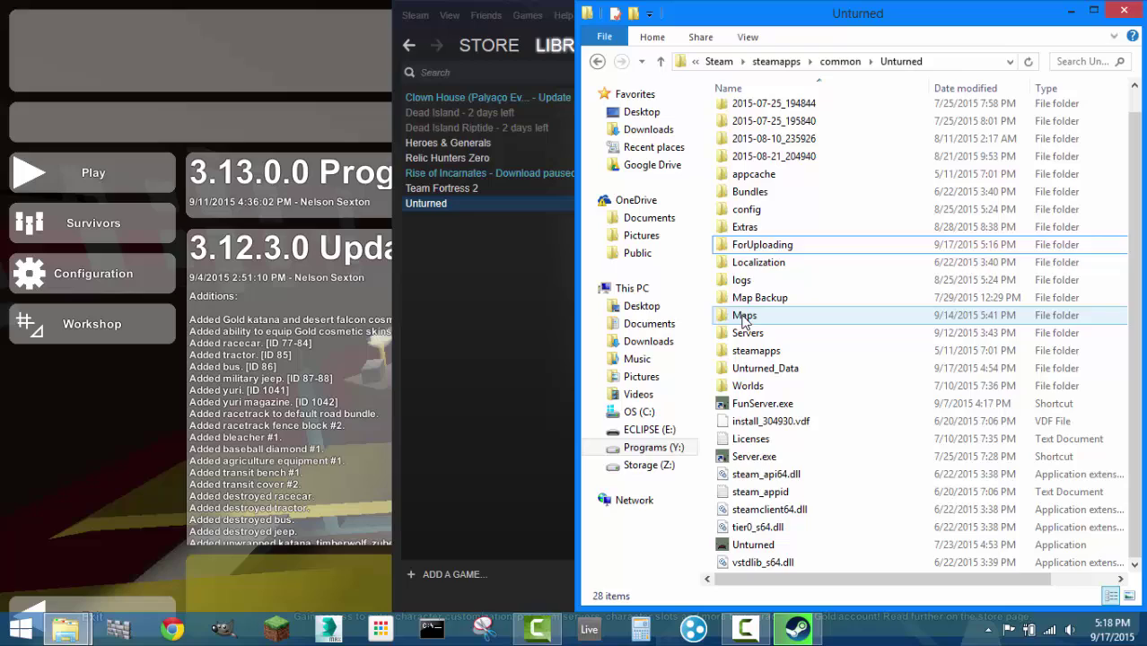
double_click(742, 318)
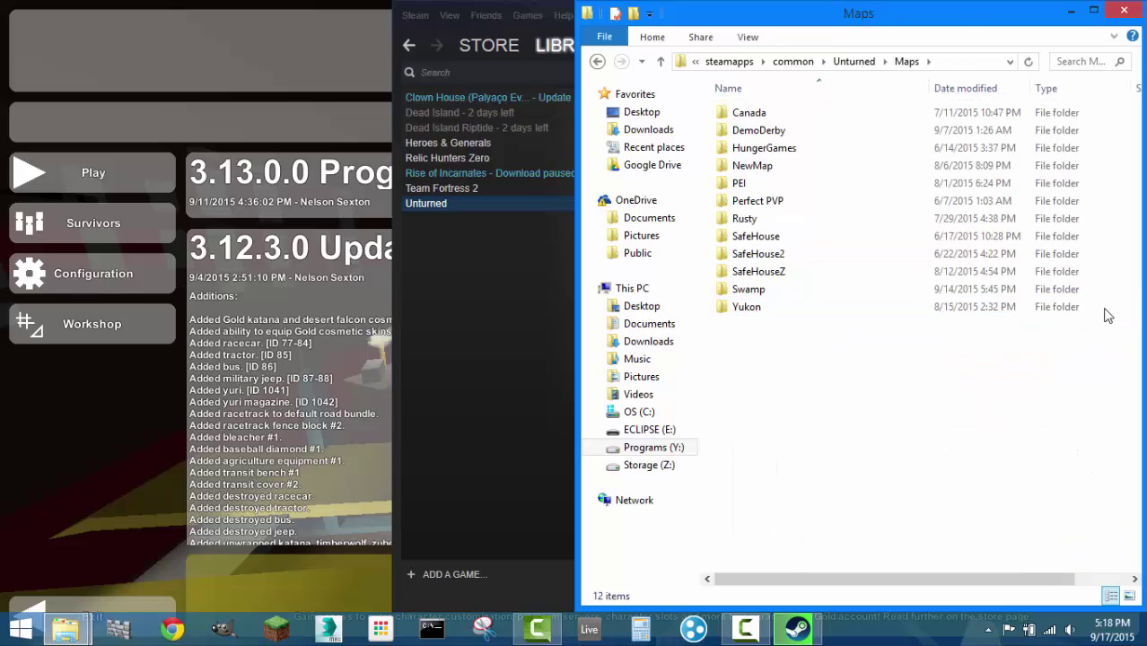
right_click(744, 222)
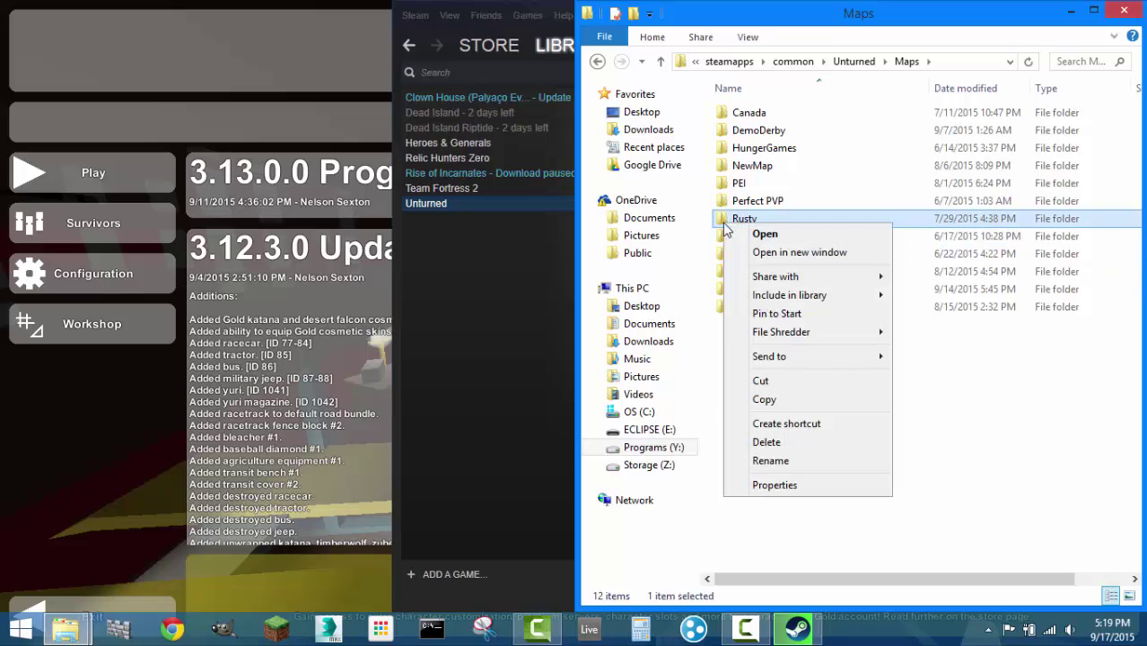
left_click(766, 400)
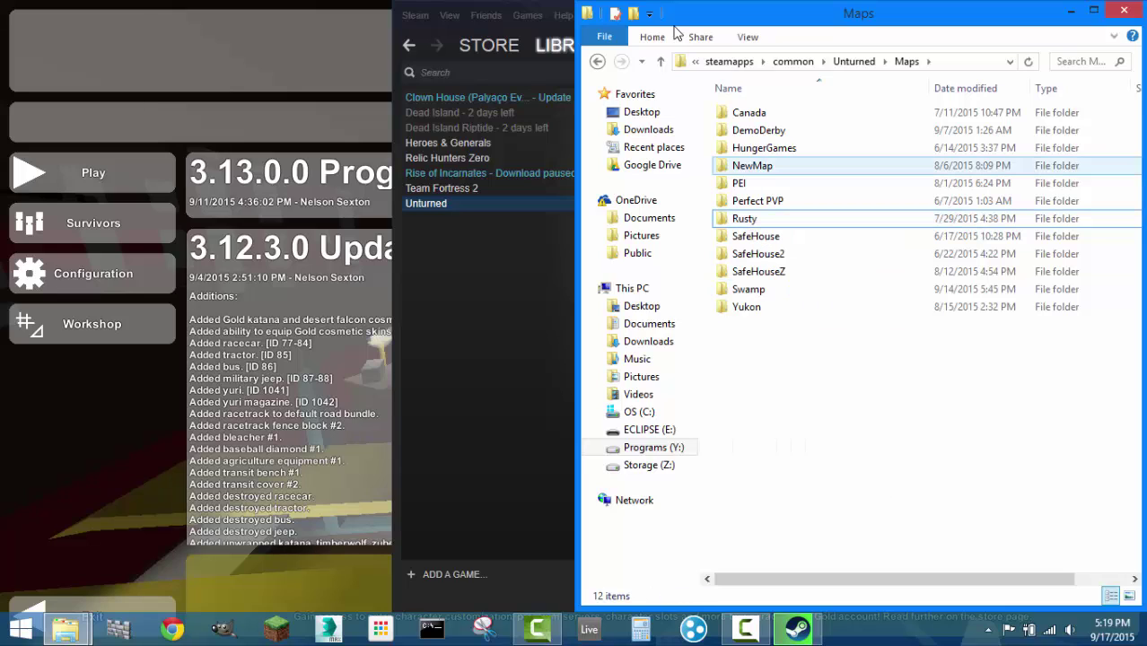
- Check the contents of the ForUploading folder and return to the Unturned folder
left_click(660, 62)
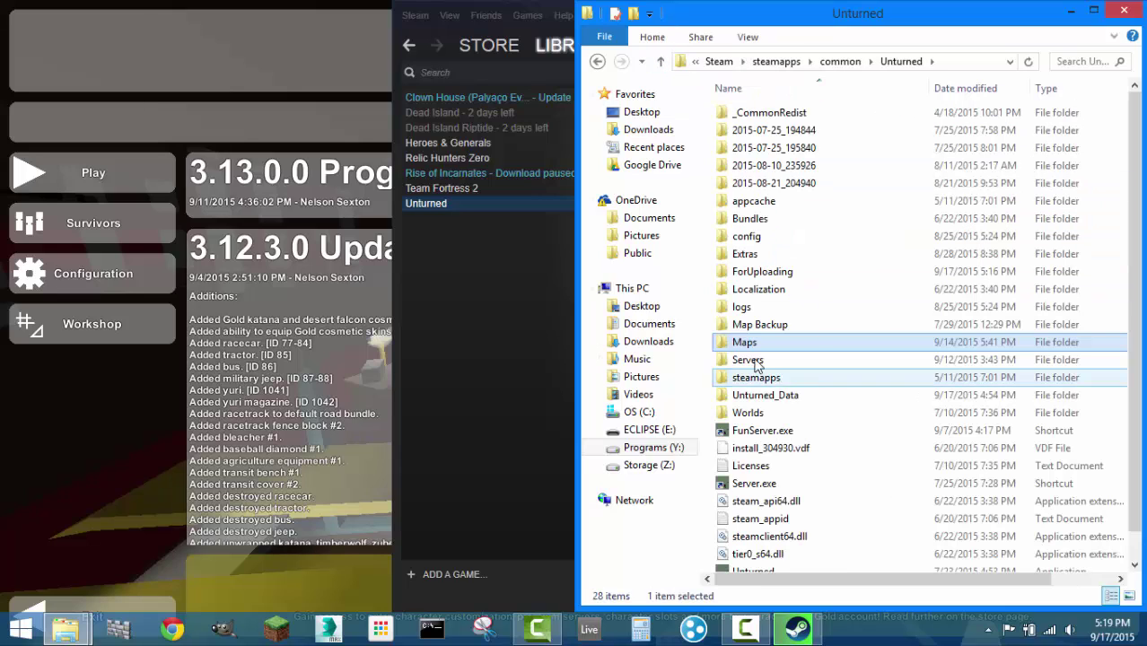
double_click(752, 278)
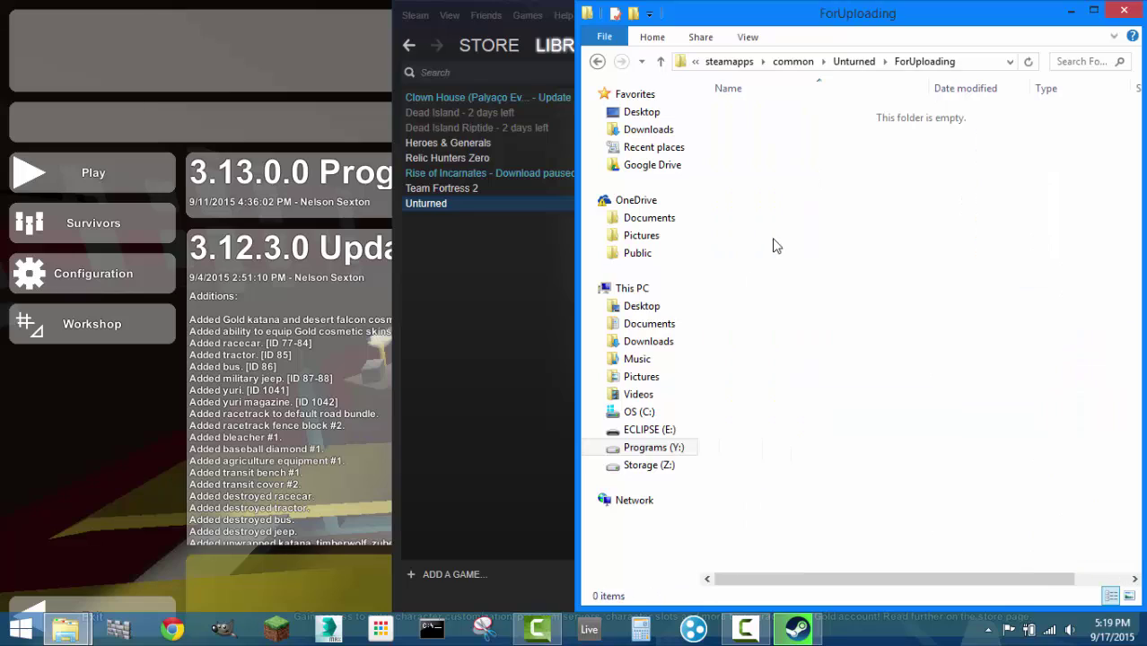
left_click(661, 62)
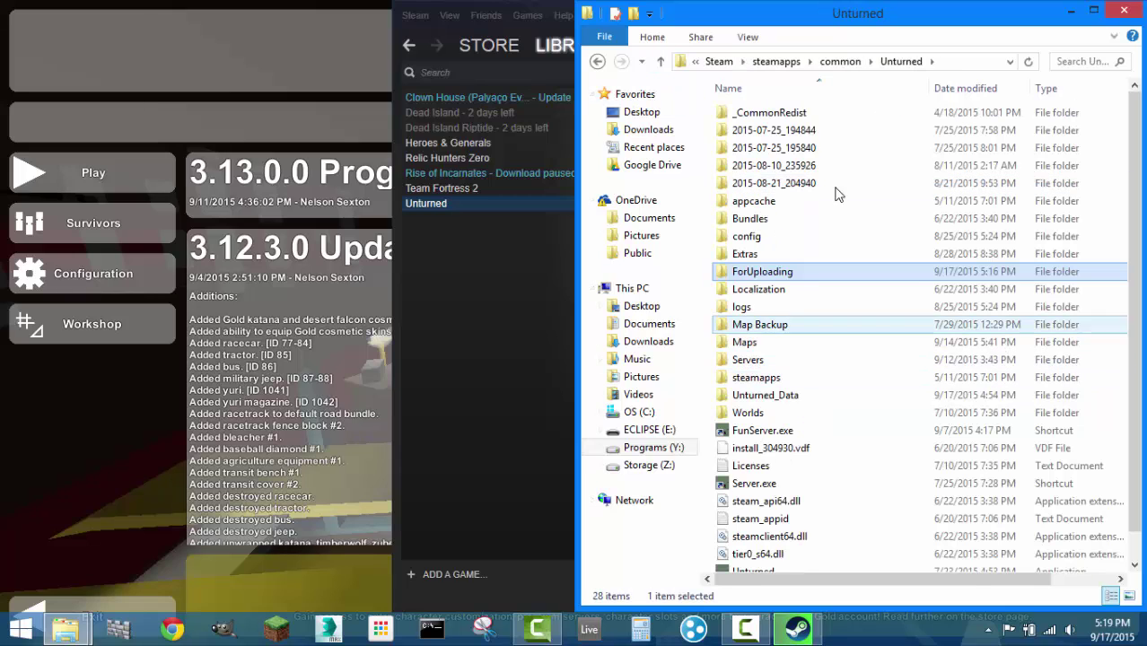
left_click(709, 312)
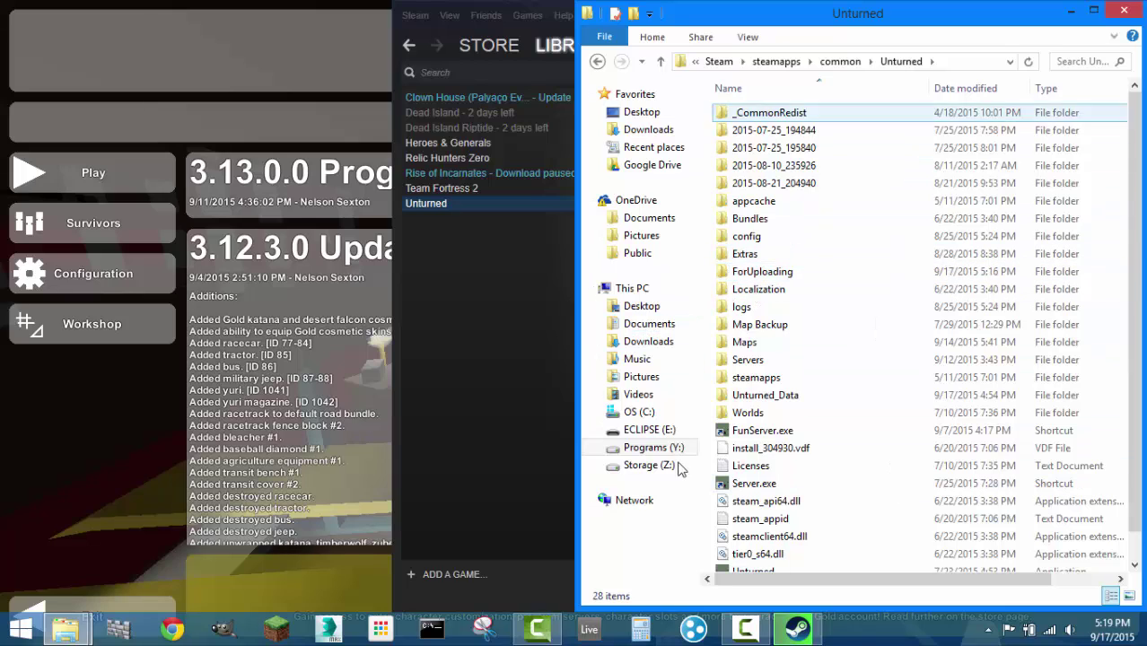
- Paste the copied Rusty map folder into the ForUploading folder
double_click(735, 272)
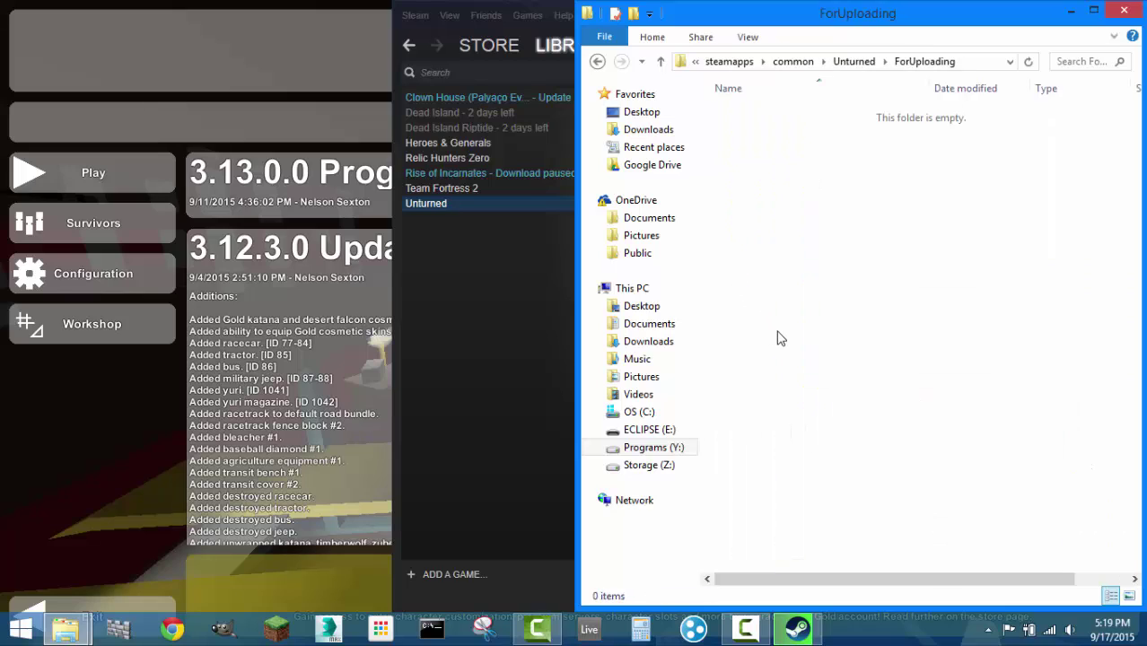
right_click(803, 312)
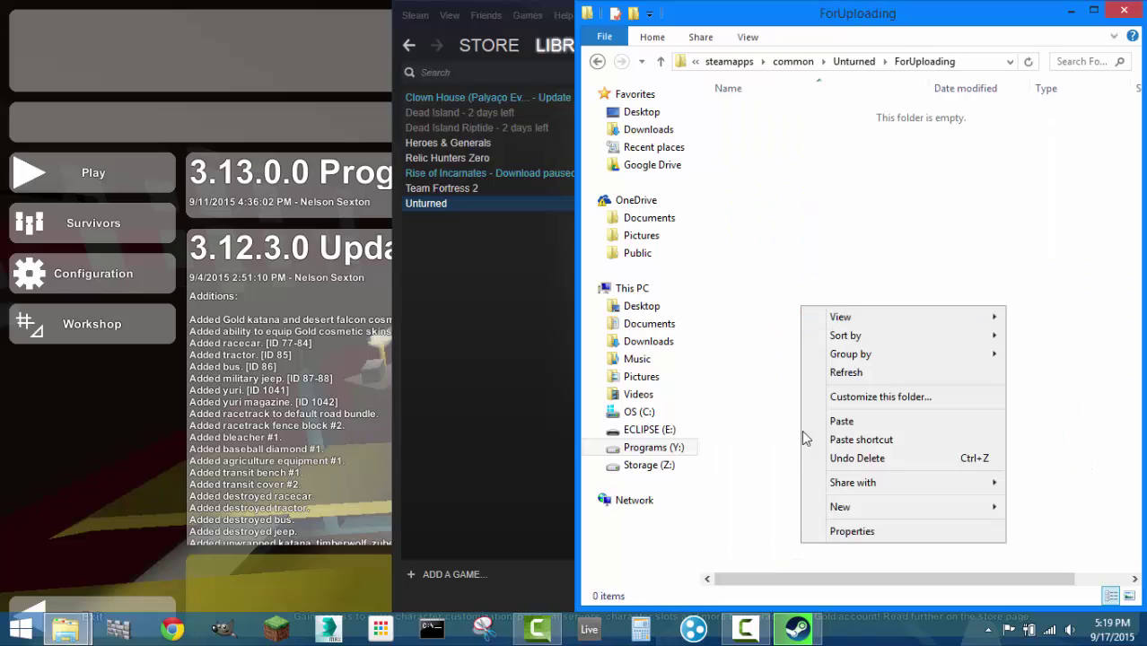
left_click(842, 422)
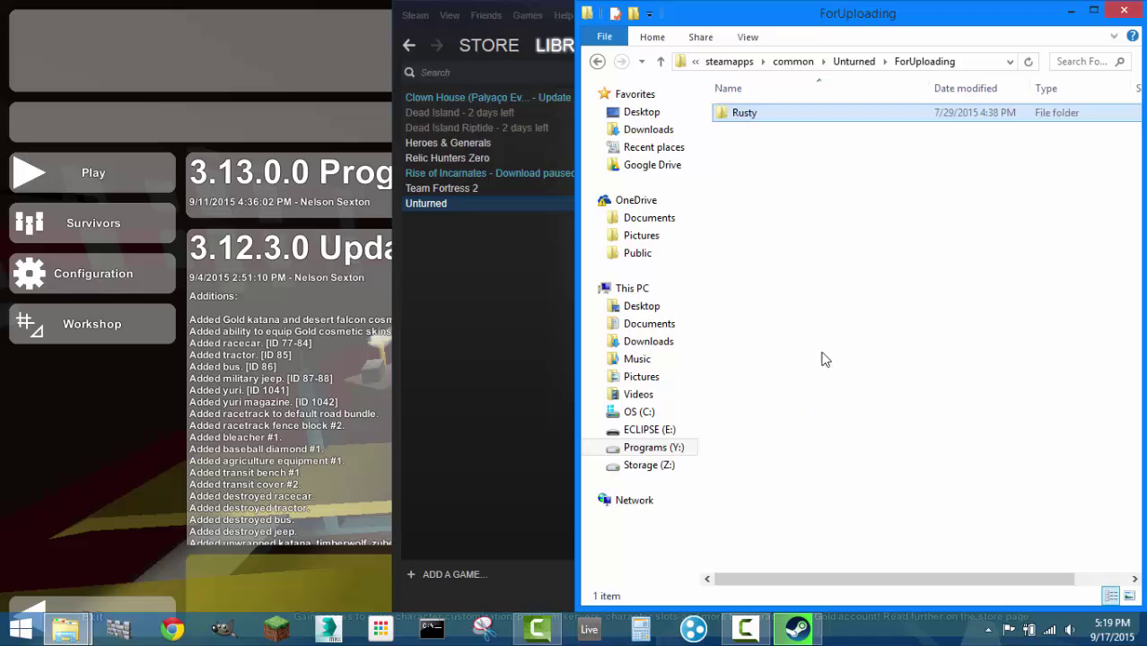
left_click(839, 293)
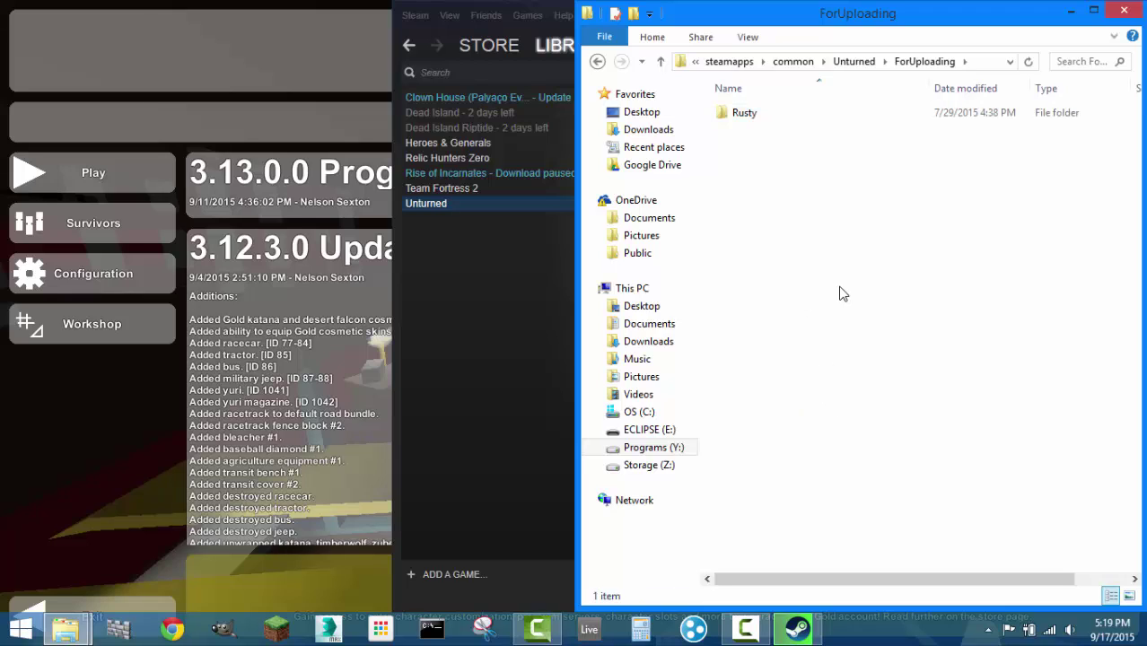
- Inspect the contents of the pasted Rusty folder and return to ForUploading
double_click(741, 113)
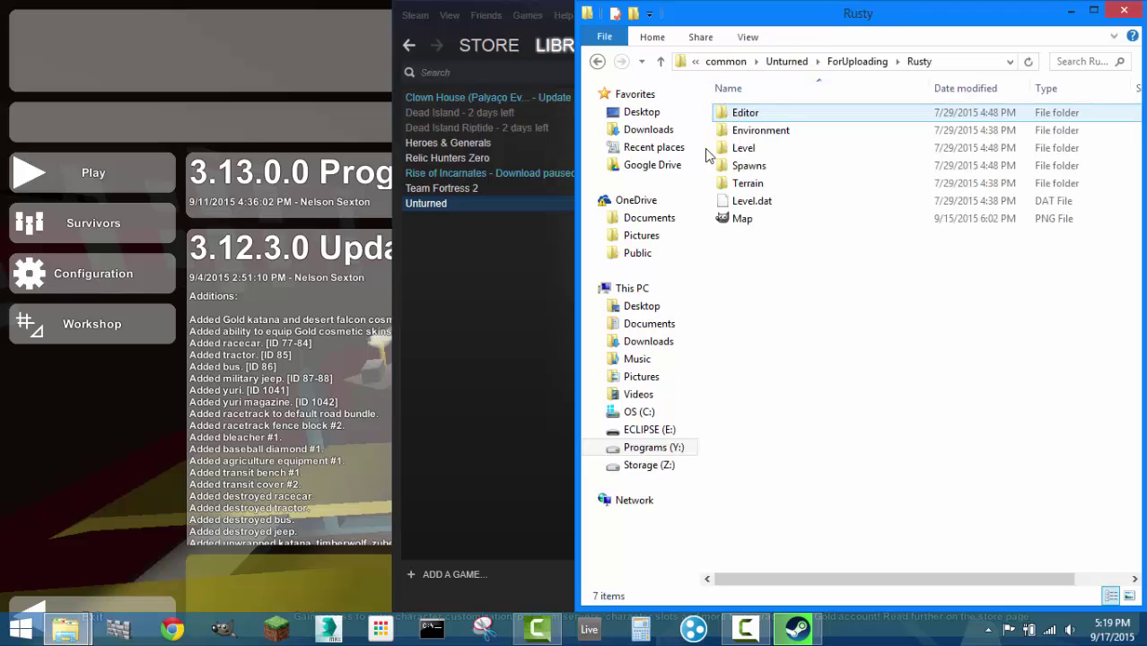
left_click(660, 62)
left_click(807, 288)
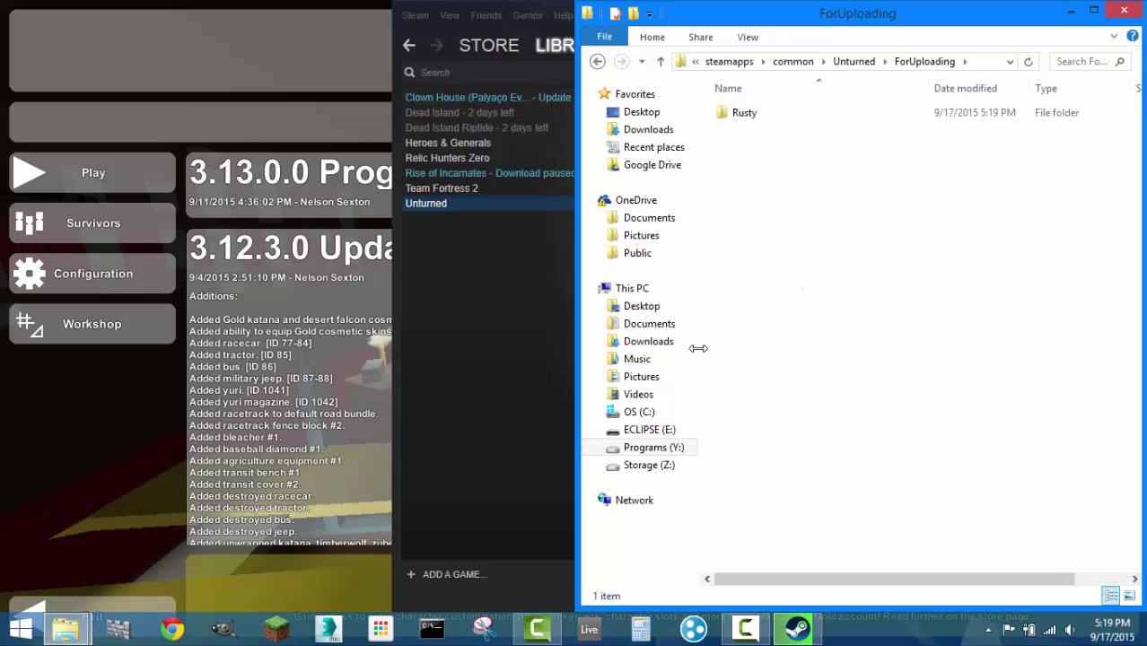
- Select the Rusty picture in the Art folder and show the files as extra large icons
mouse_move(64, 628)
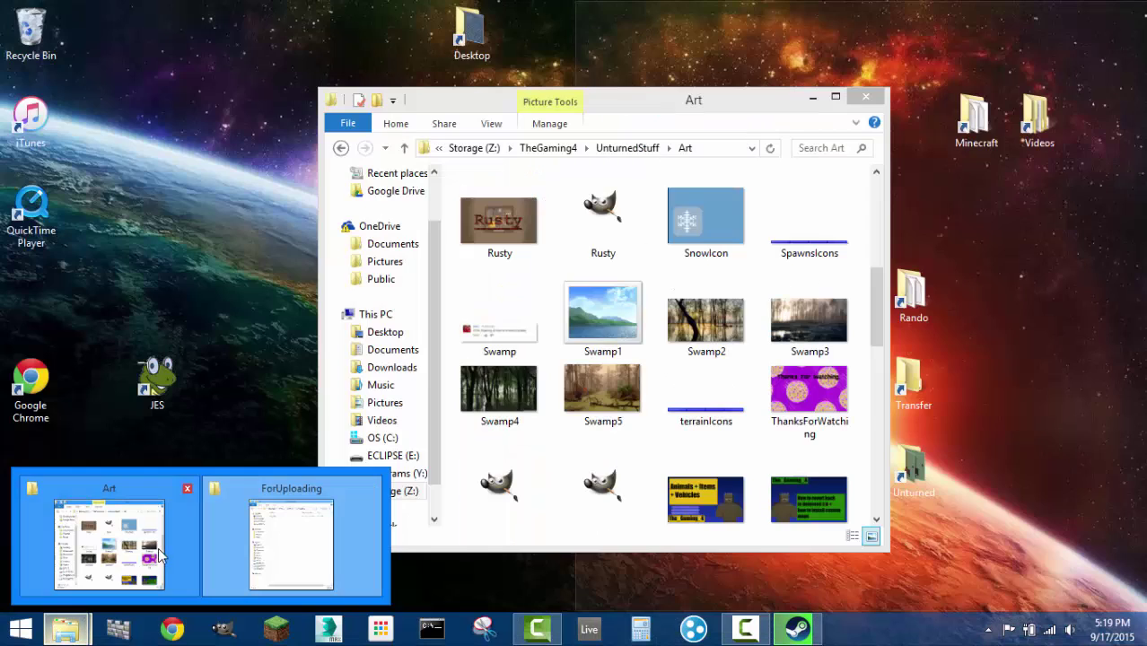
left_click(159, 556)
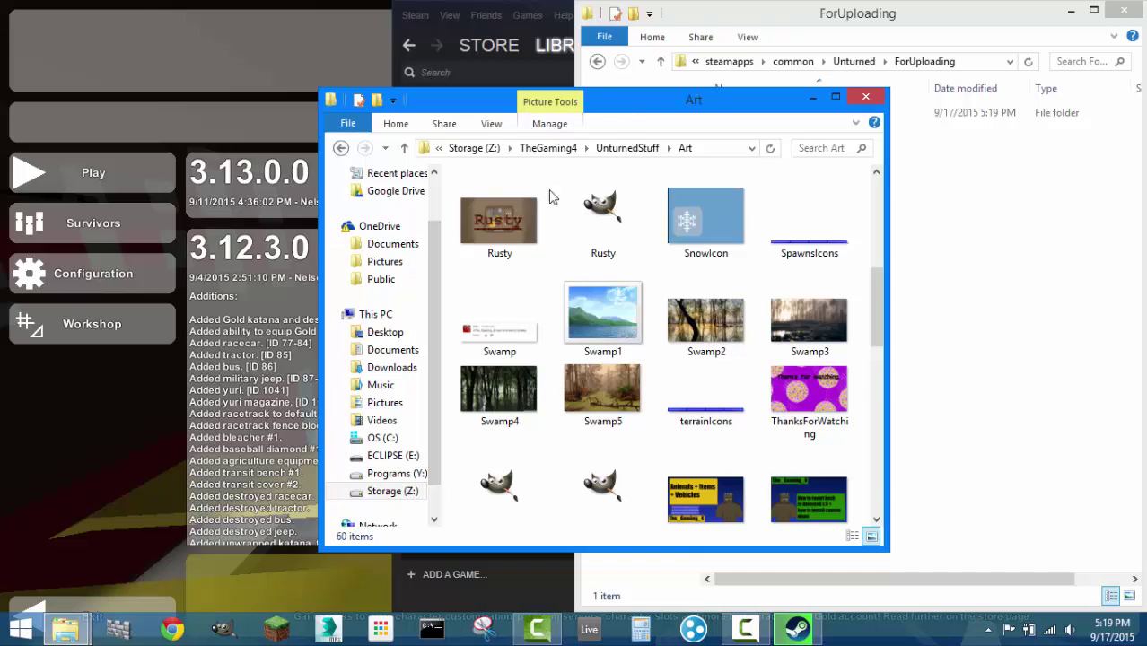
left_click(516, 228)
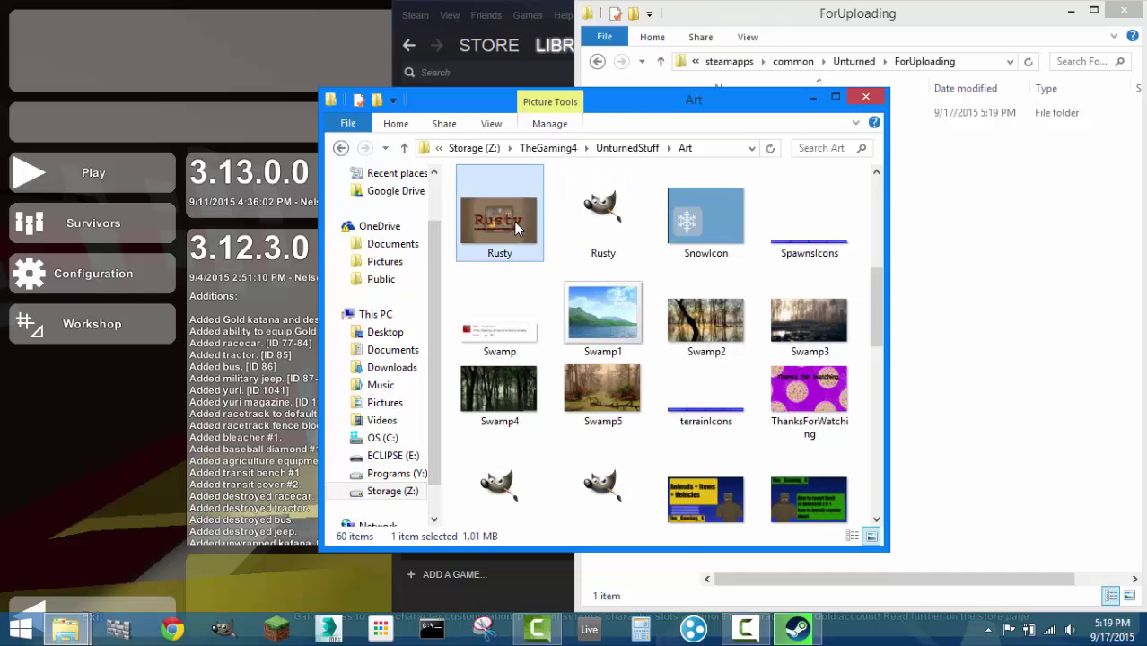
left_click(491, 125)
left_click(440, 148)
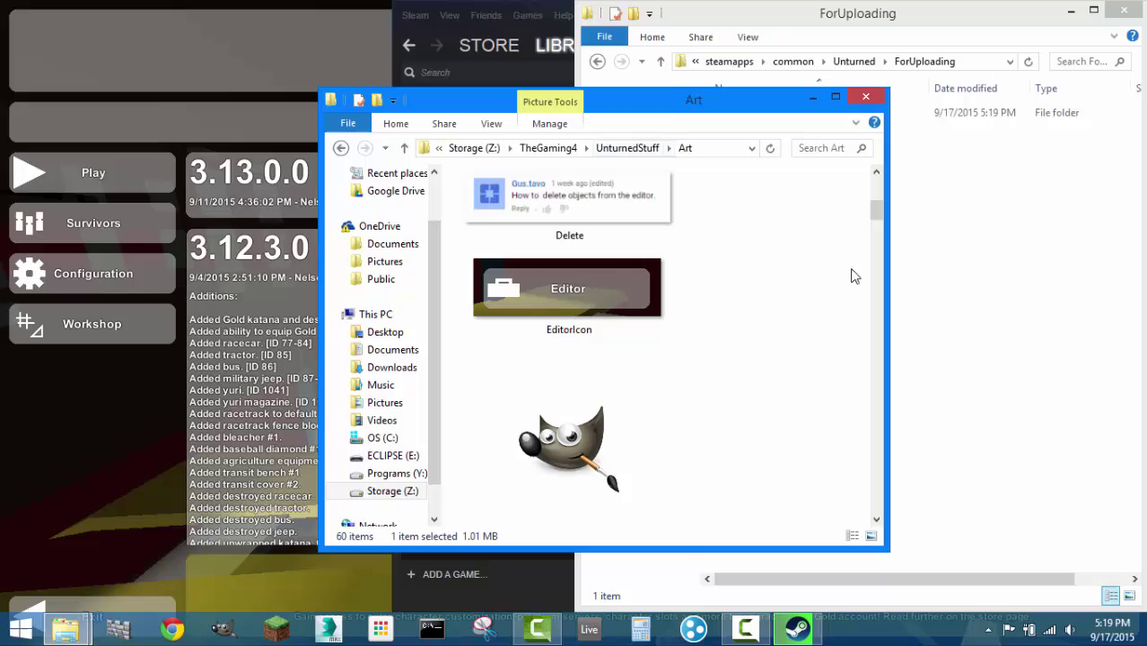
- Find the Rusty picture in the Art folder, clear its selection and minimize the folder window
left_click_drag(875, 213, 892, 282)
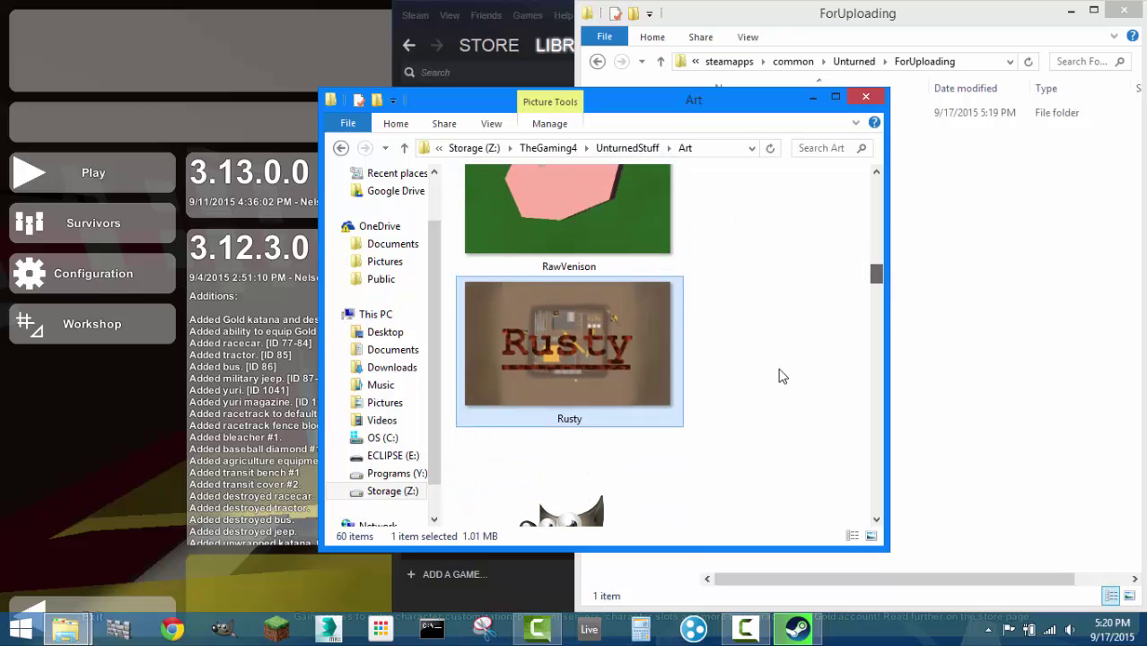
left_click(781, 376)
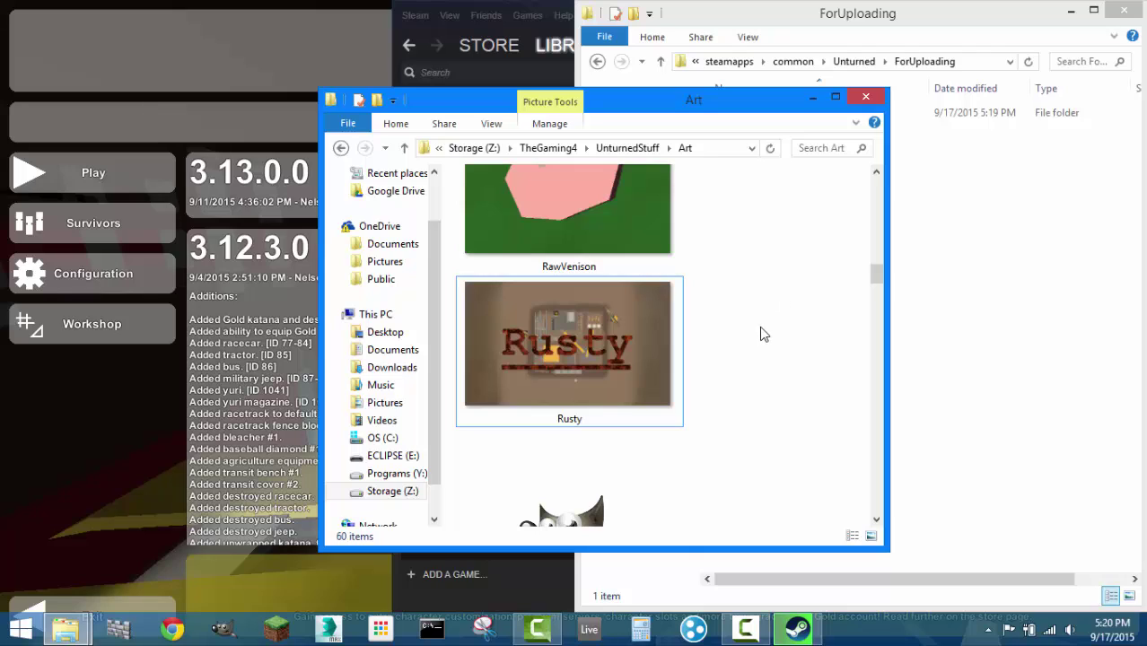
left_click(812, 99)
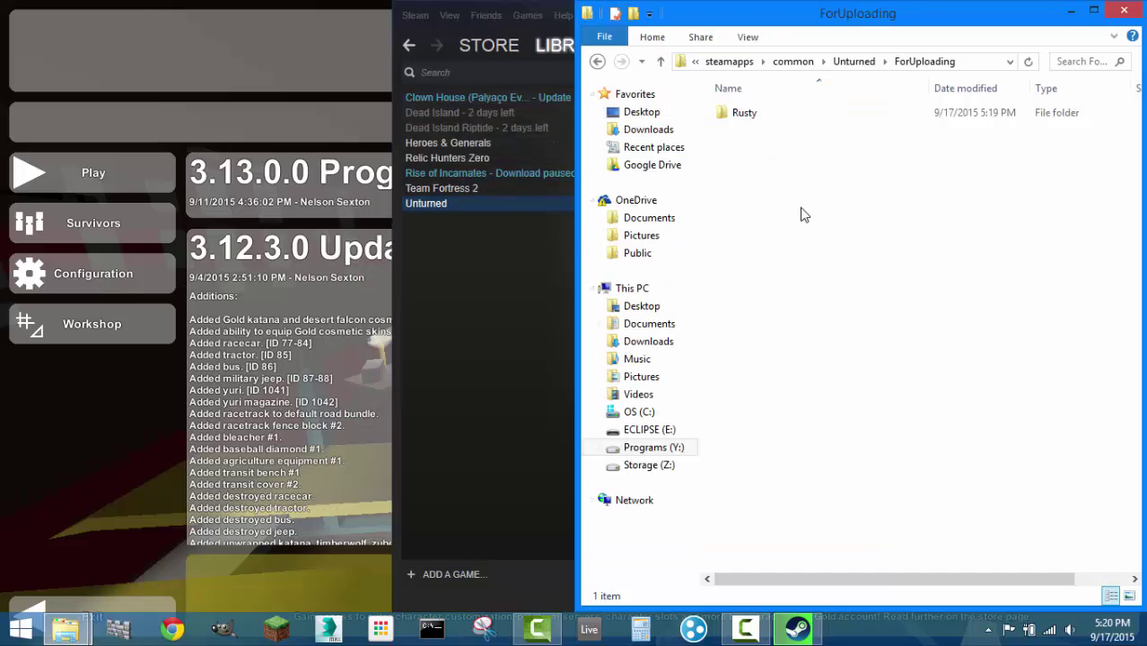
- Copy the location path from the properties of the Rusty folder in ForUploading and close the properties
left_click(737, 116)
left_click(726, 118)
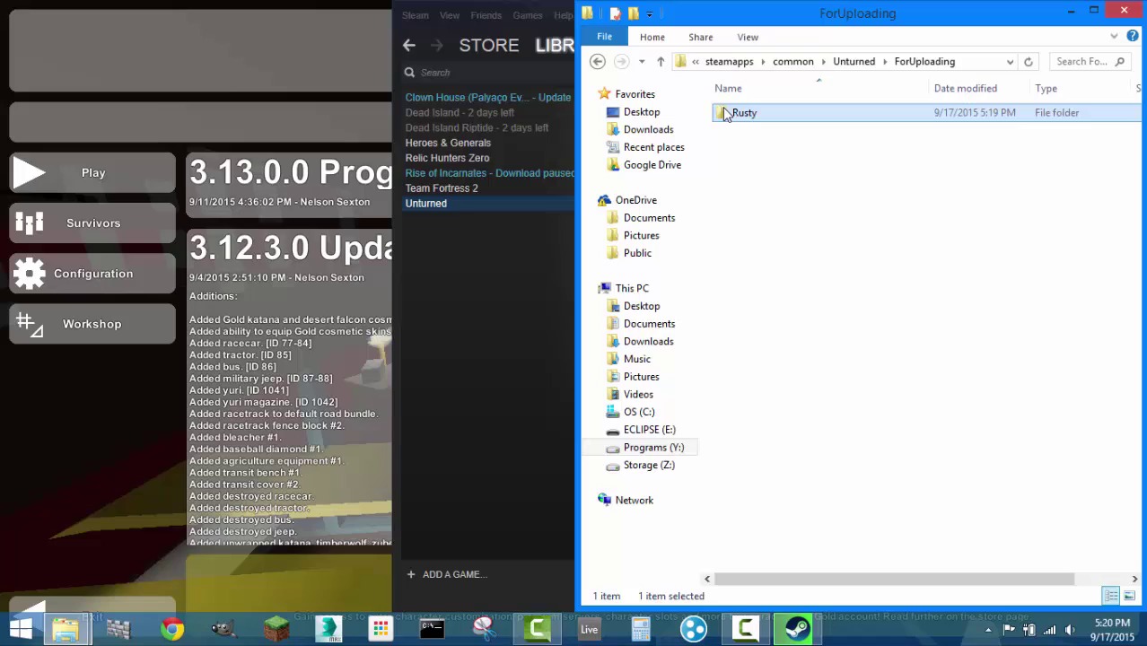
right_click(728, 117)
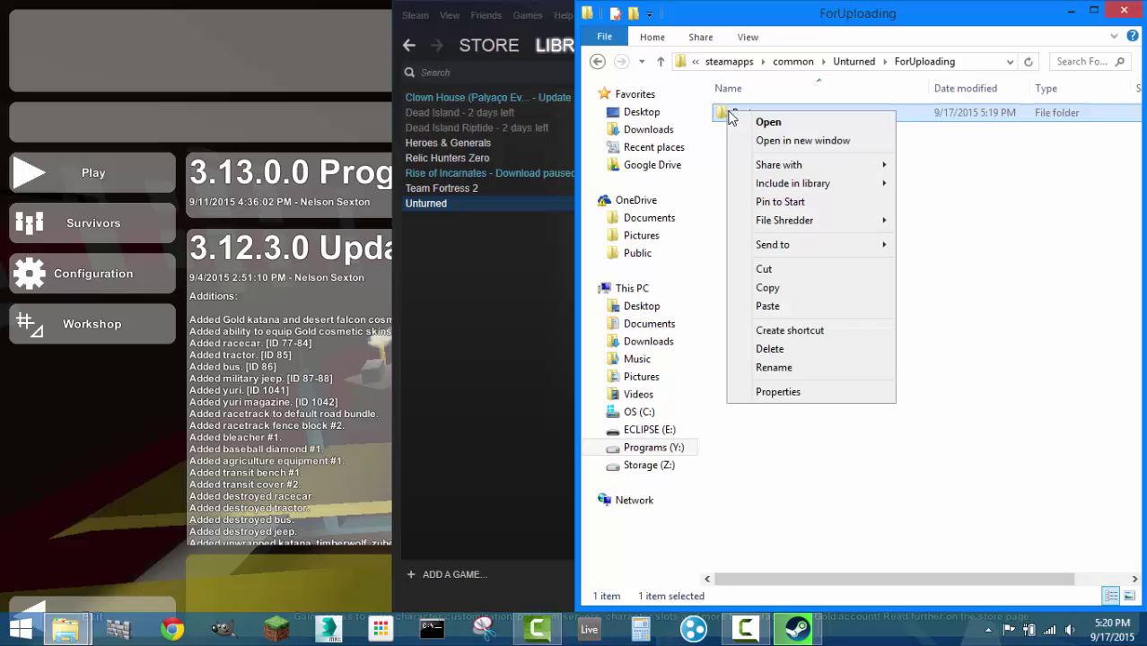
left_click(781, 391)
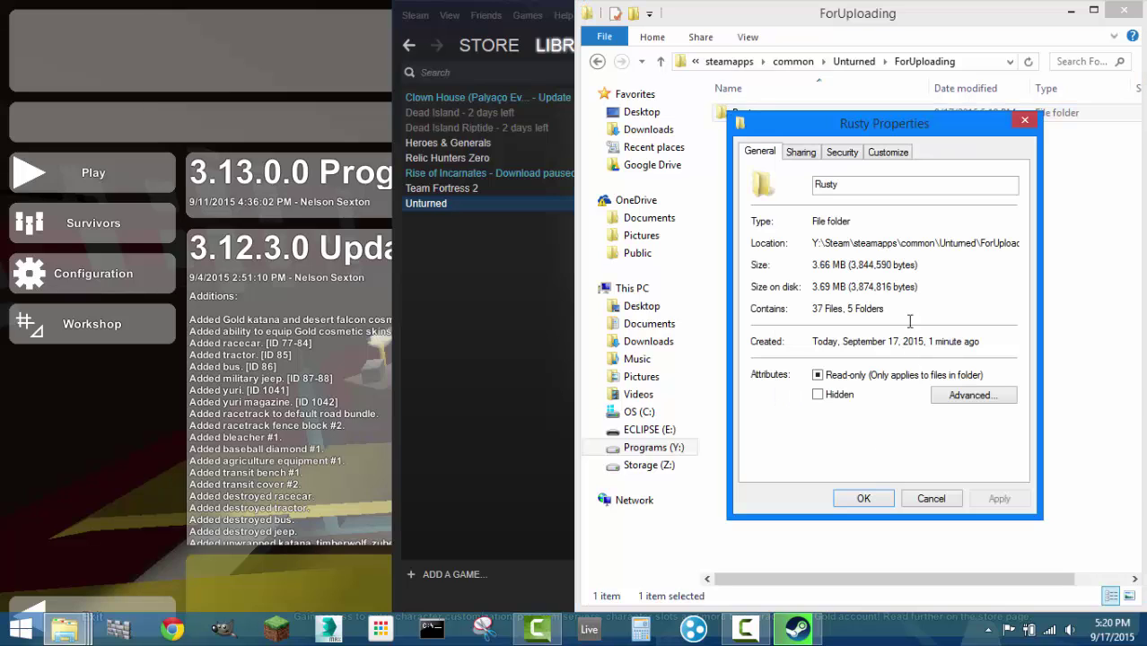
right_click(816, 249)
left_click(889, 361)
key("ctrl+c")
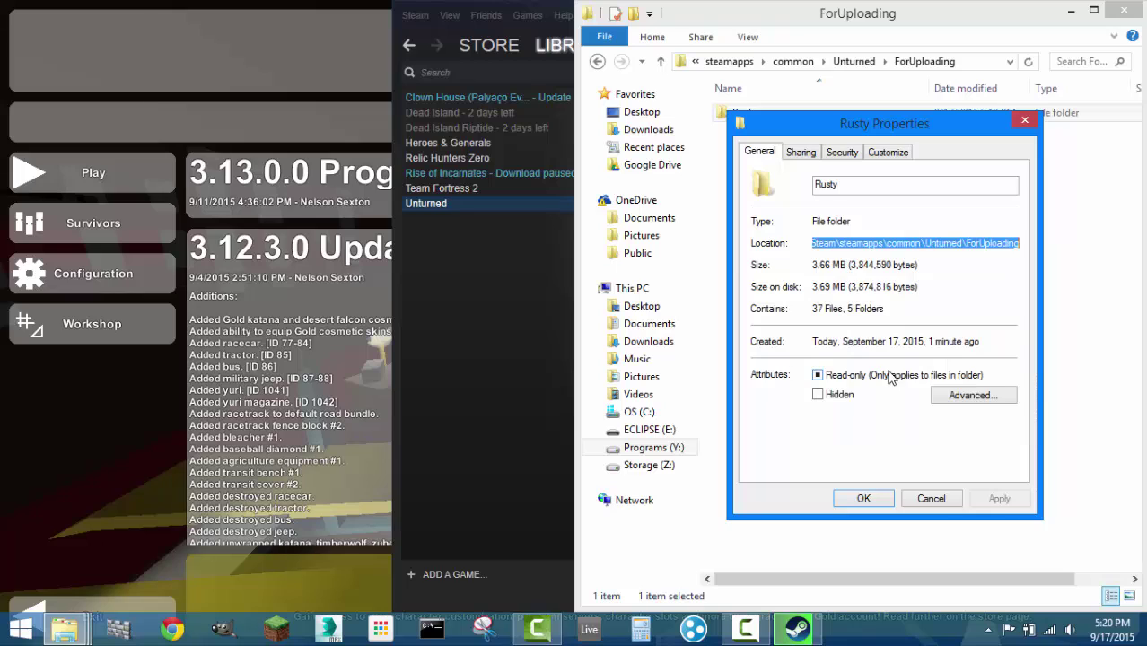
right_click(824, 239)
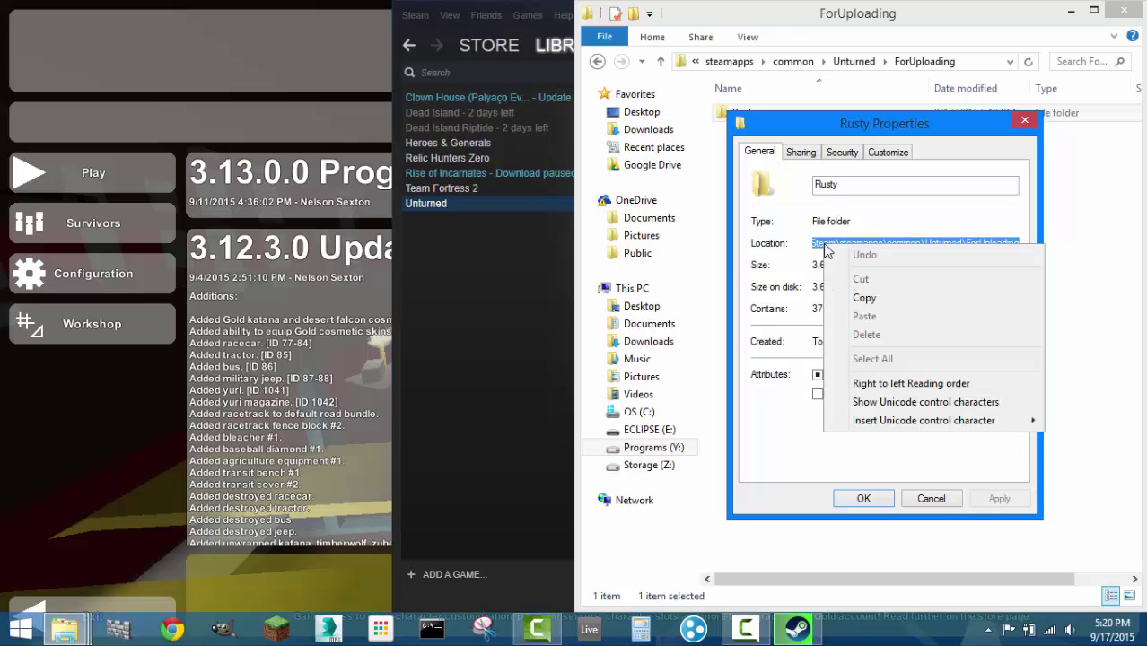
left_click(868, 303)
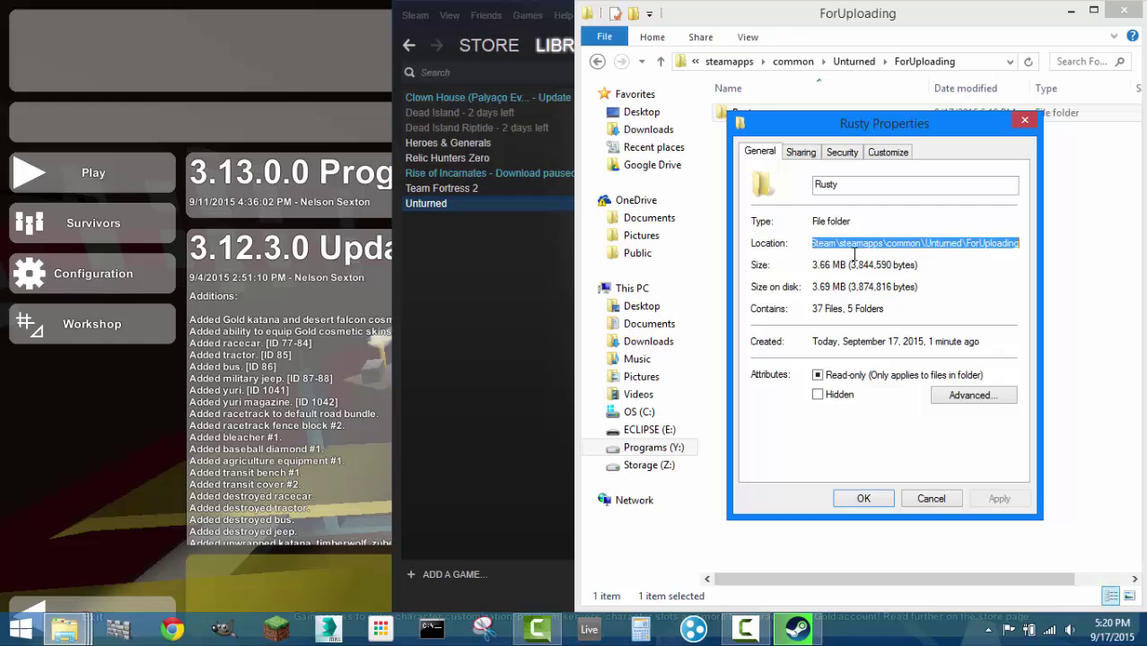
left_click(1024, 120)
- Switch to Unturned, open the Workshop submission form and paste the copied folder path as the Collection Path
left_click(142, 433)
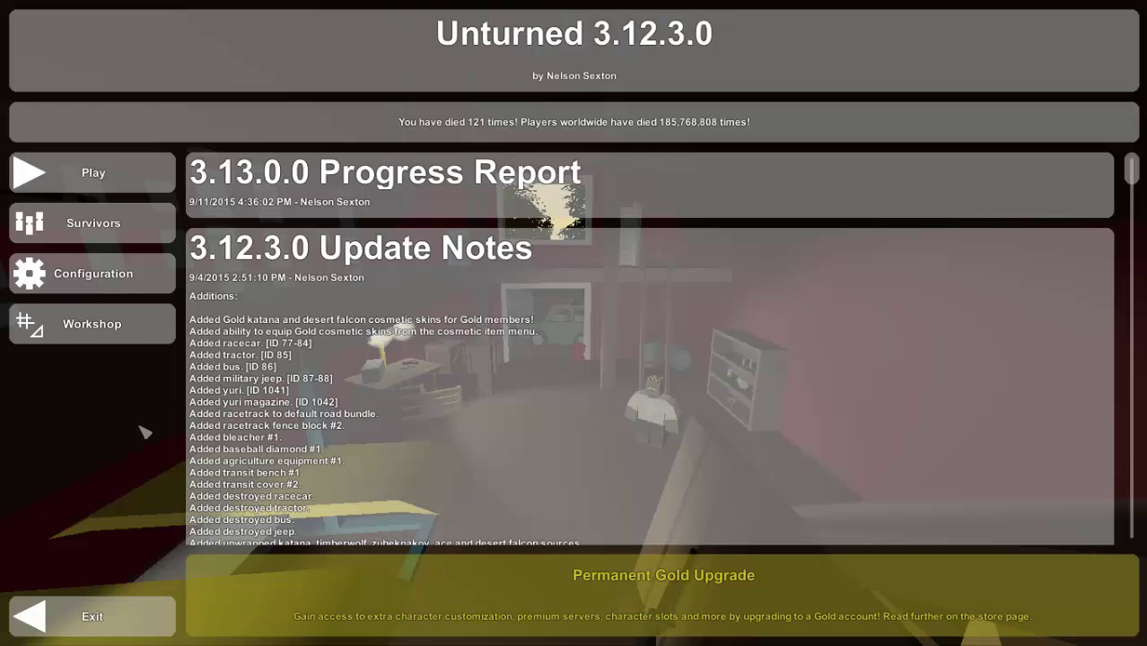
left_click(148, 327)
left_click(579, 348)
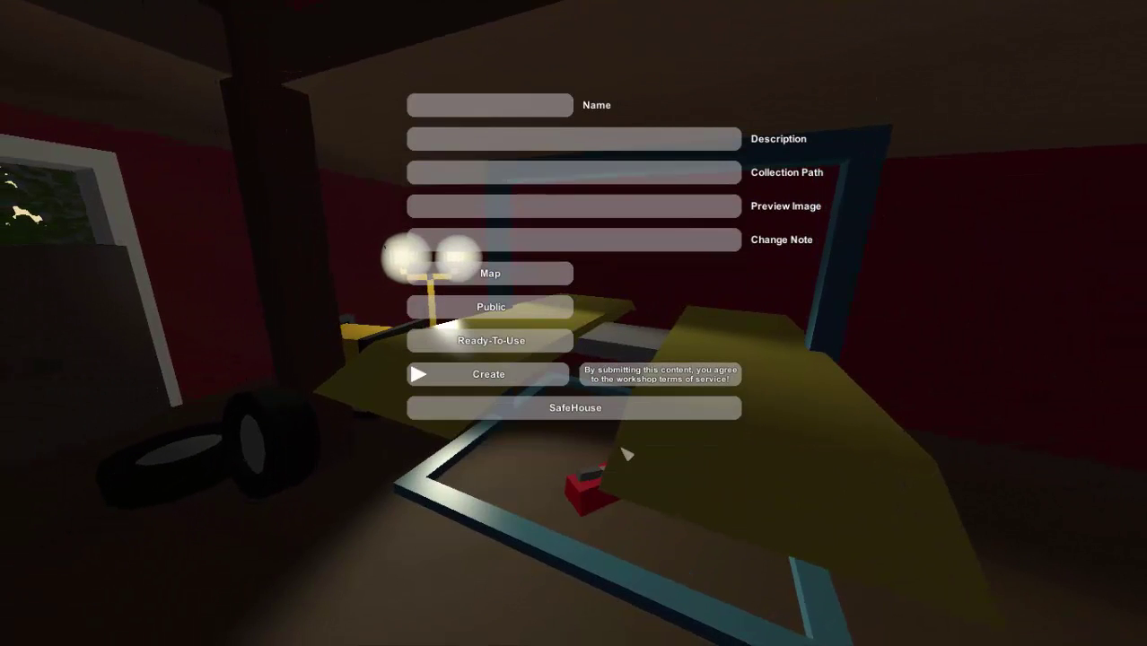
key("Escape")
left_click(585, 352)
key("ctrl+v")
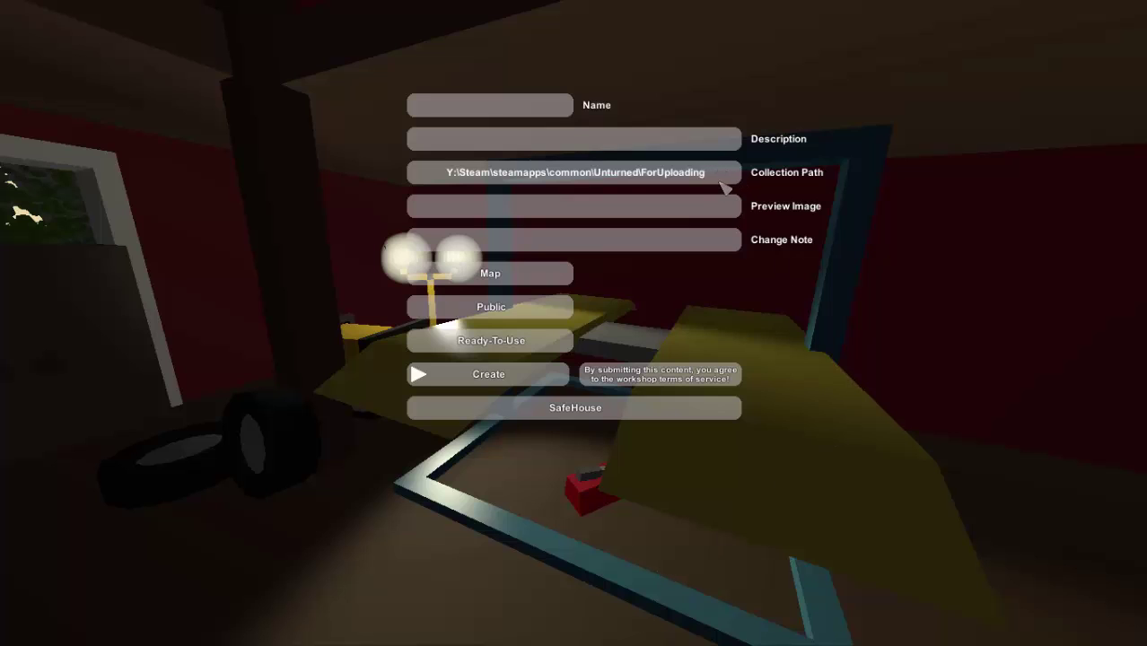
- Close the ForUploading window and bring up the Art folder window
key("alt+Tab")
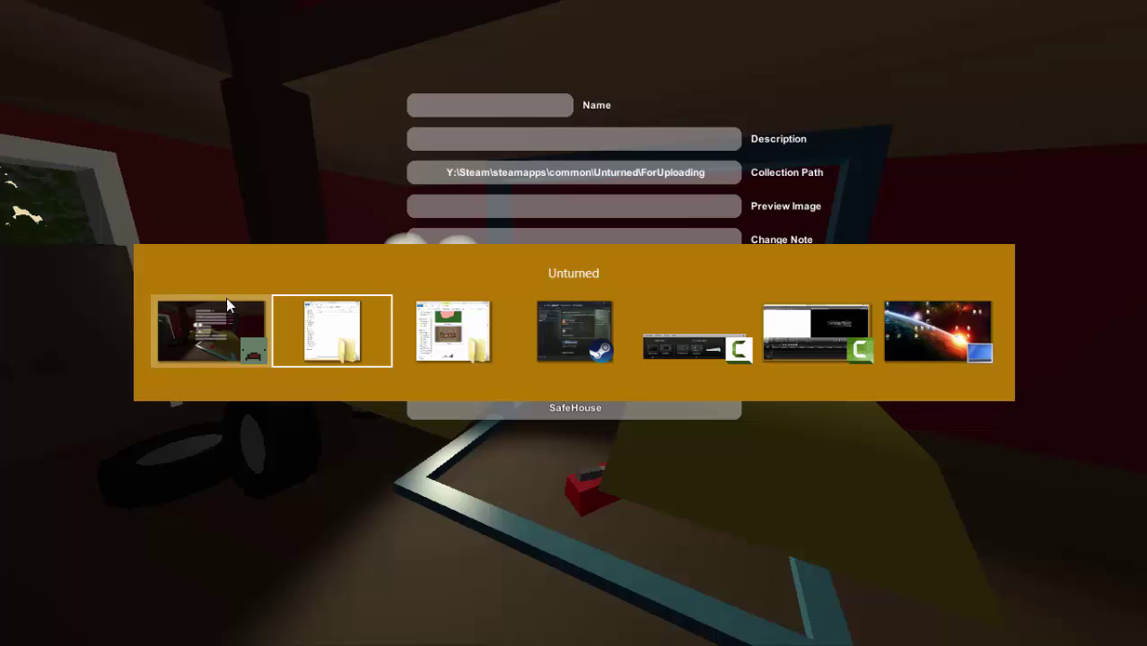
key("alt+Tab")
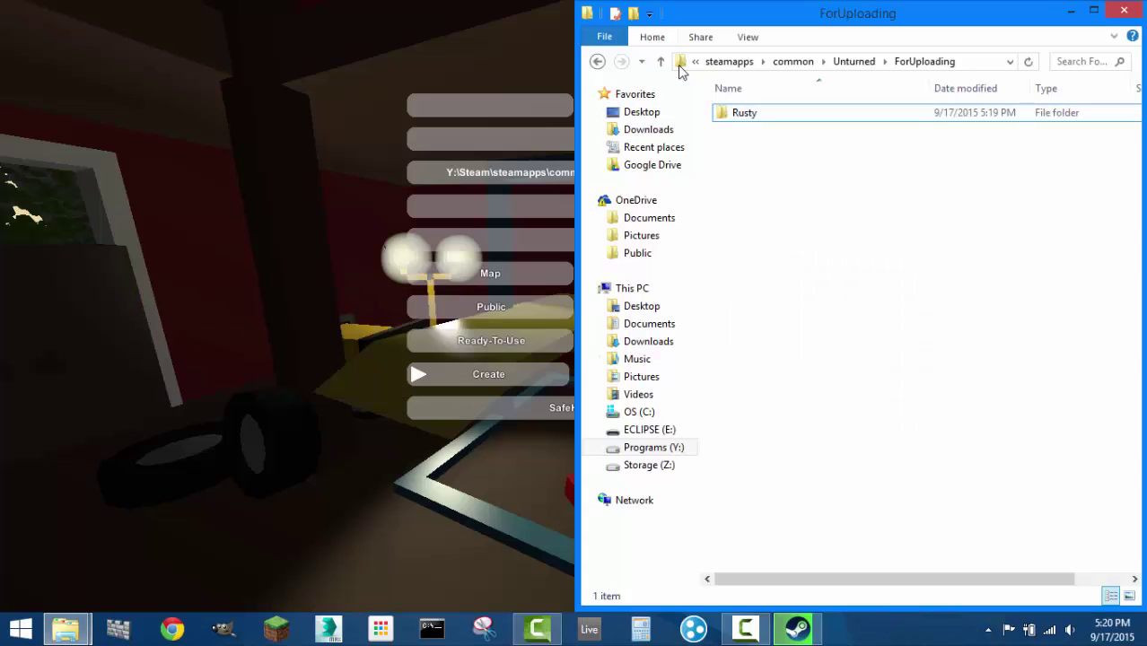
left_click(1124, 10)
key("alt+Tab")
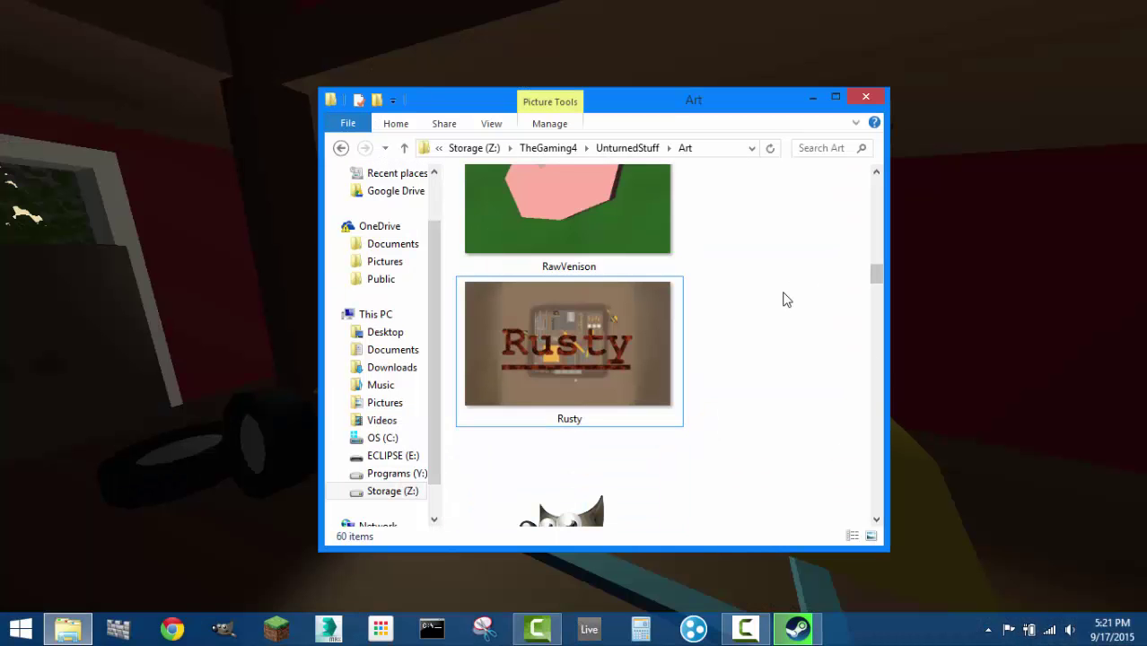
- Copy the location path from the properties of the Rusty picture in the Art folder
right_click(489, 313)
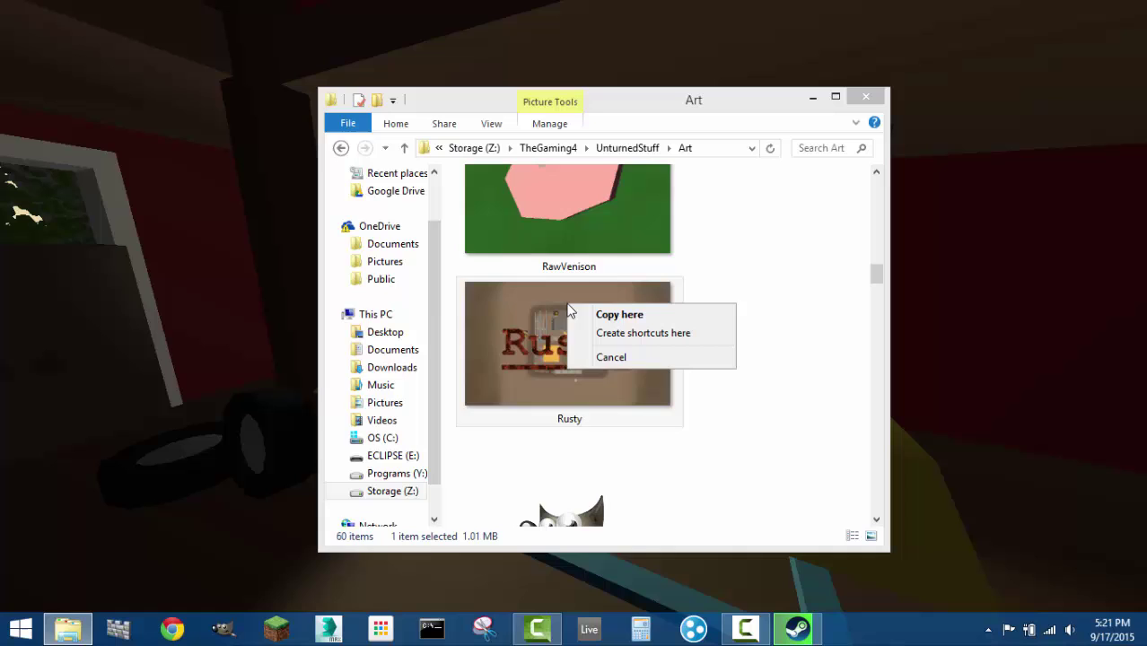
right_click(510, 363)
left_click(535, 330)
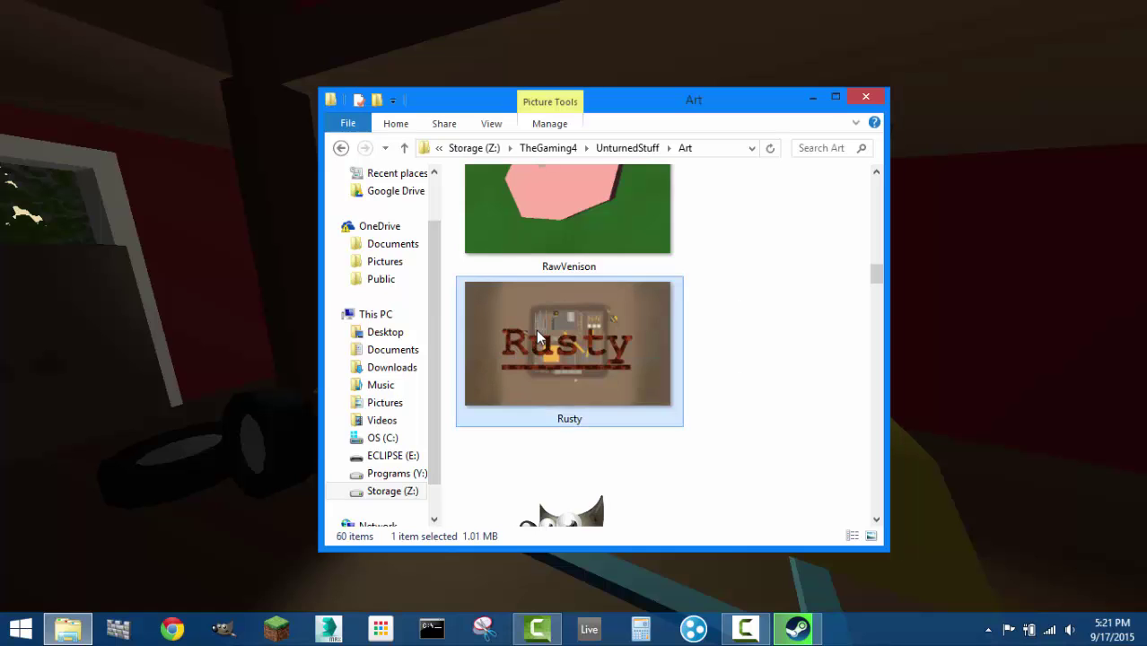
right_click(536, 329)
left_click(588, 600)
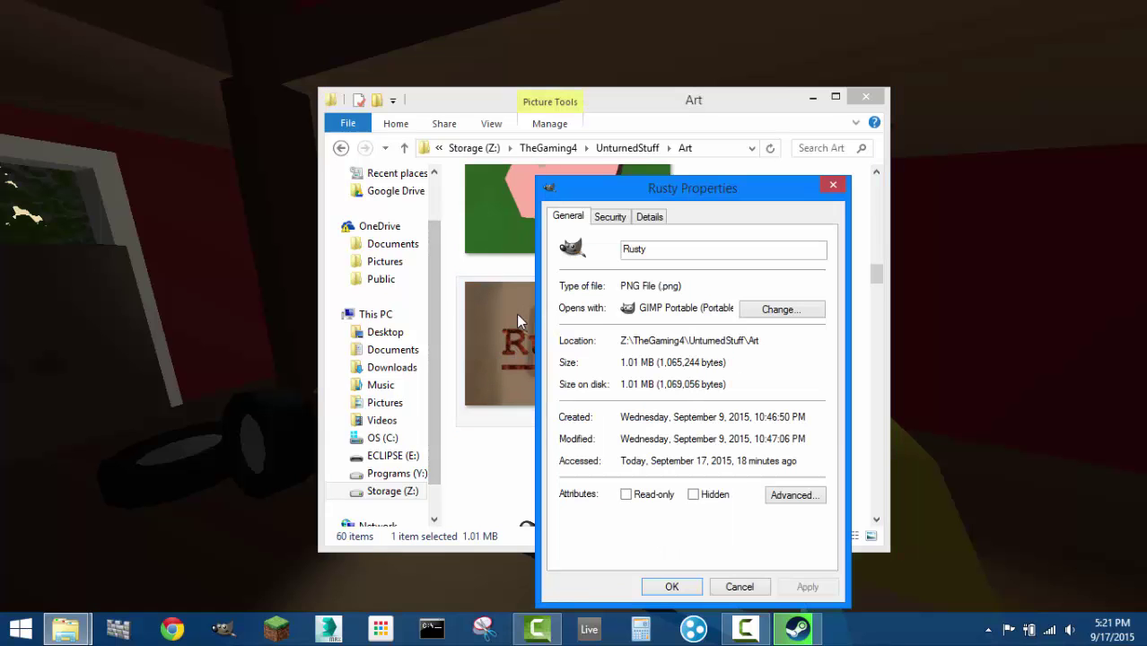
left_click_drag(720, 188, 665, 135)
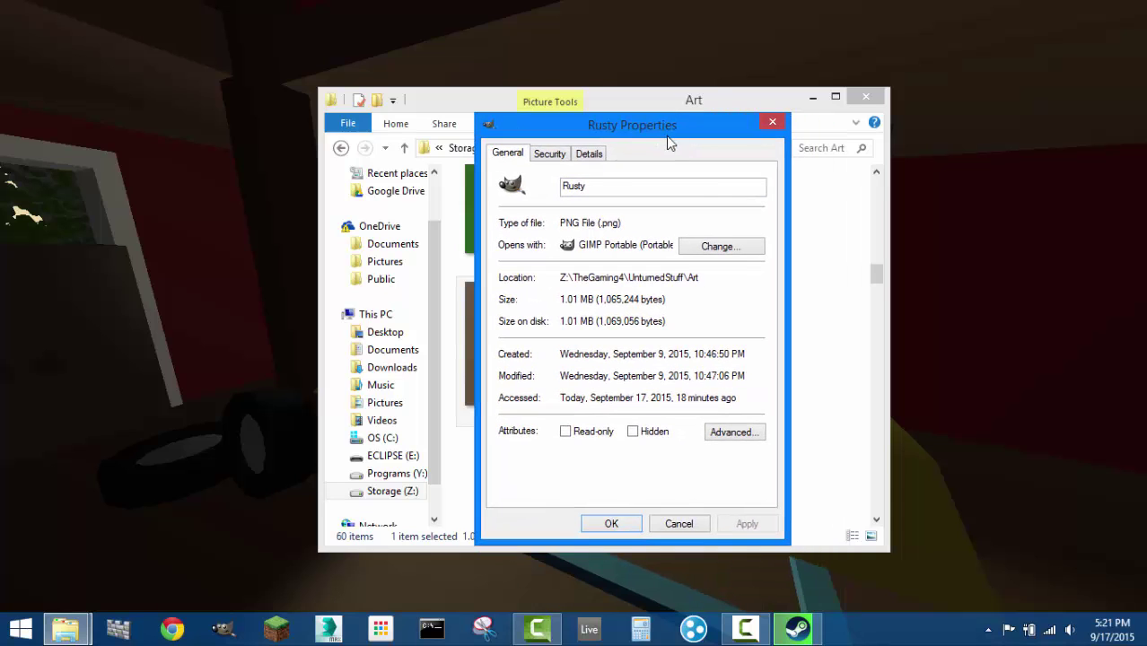
right_click(639, 285)
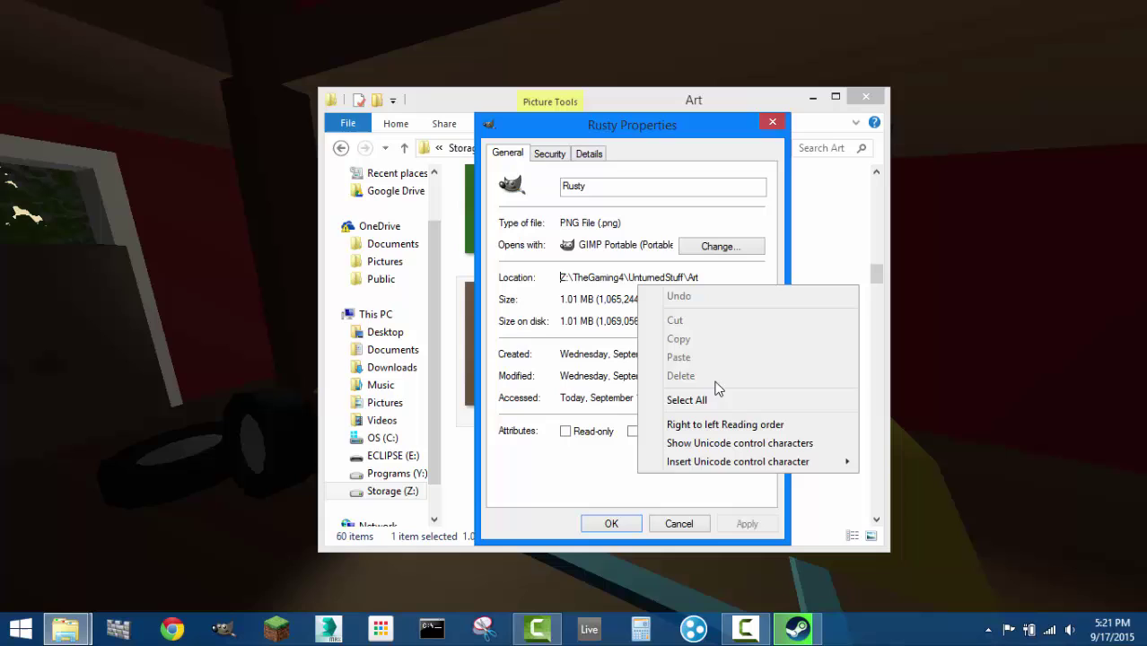
left_click(683, 398)
right_click(632, 285)
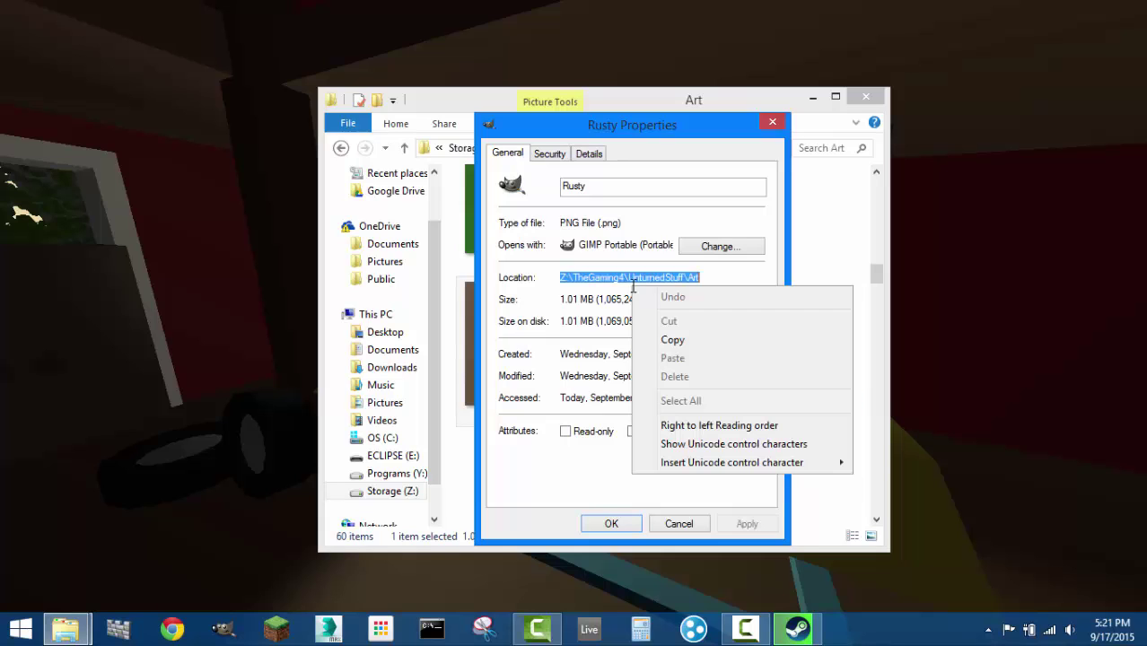
left_click(682, 341)
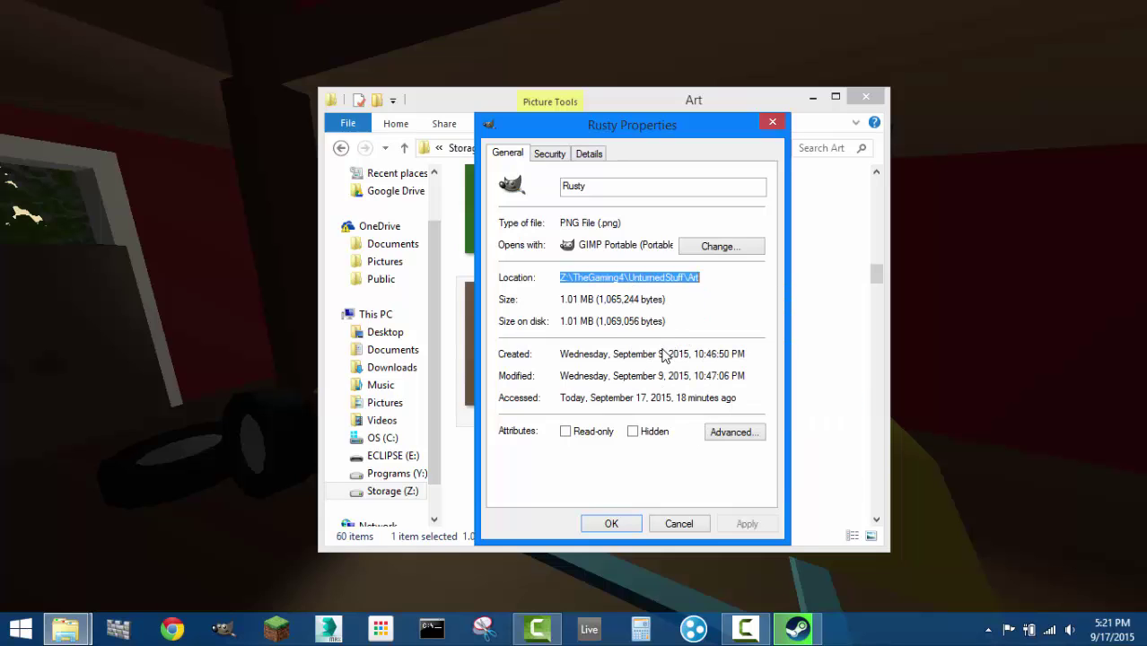
- Return to Unturned and paste the copied Art folder path as the Preview Image
left_click(241, 384)
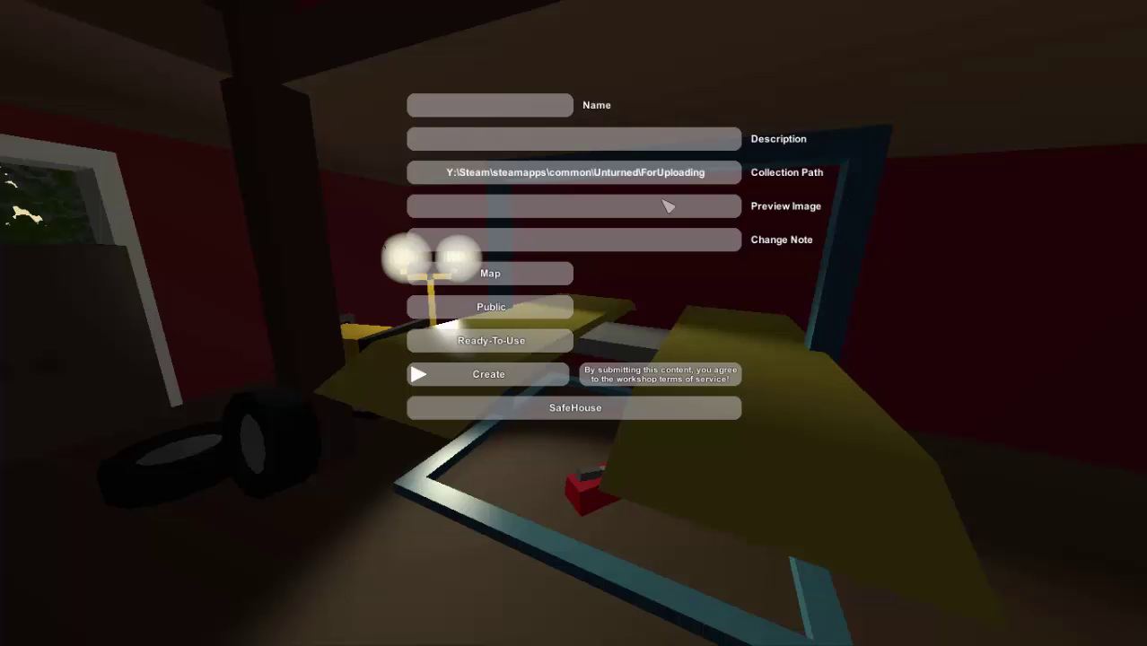
left_click(571, 207)
key("ctrl+v")
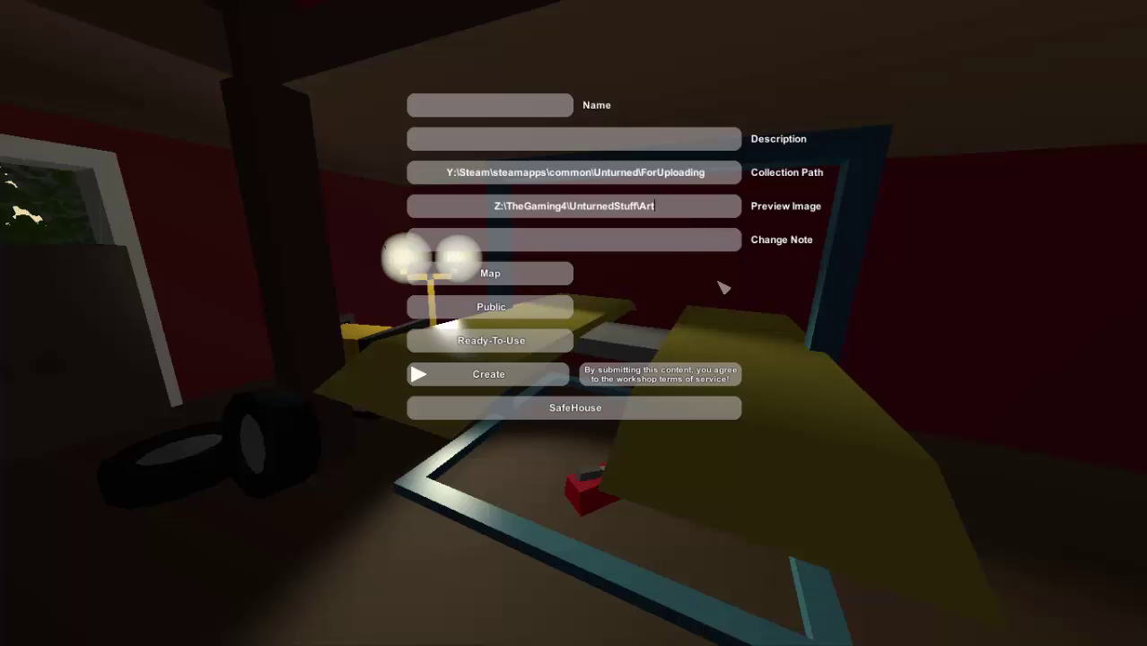
- Complete the Preview Image path with /Rusty.png, checking the name and file type in the picture's properties
key("alt+Tab")
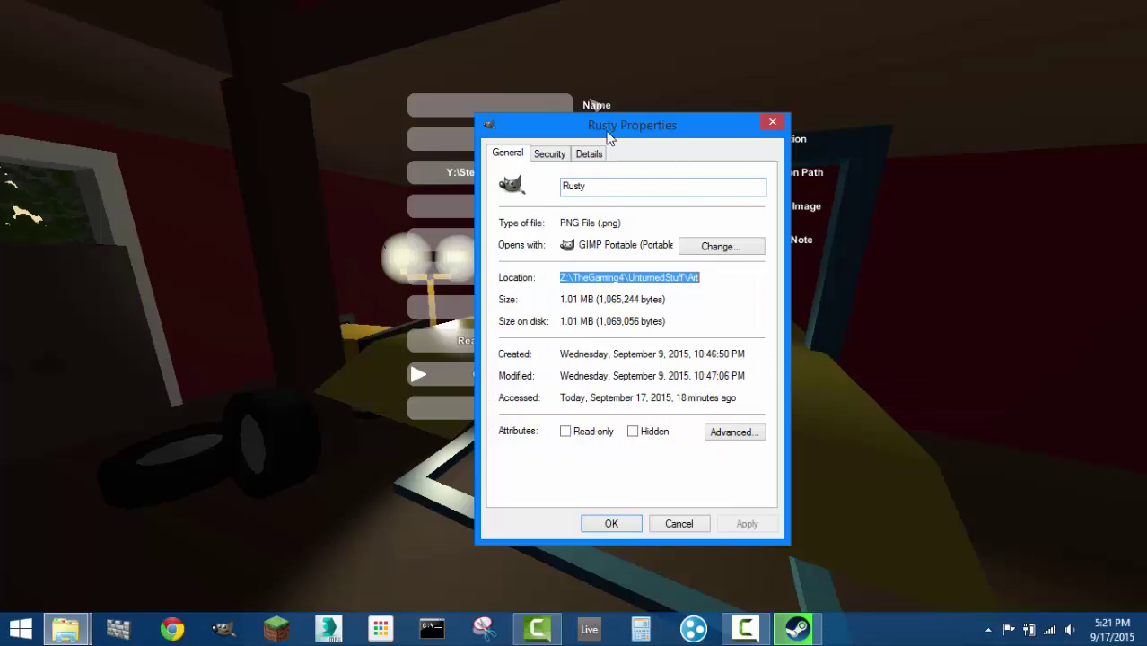
left_click_drag(627, 130, 920, 63)
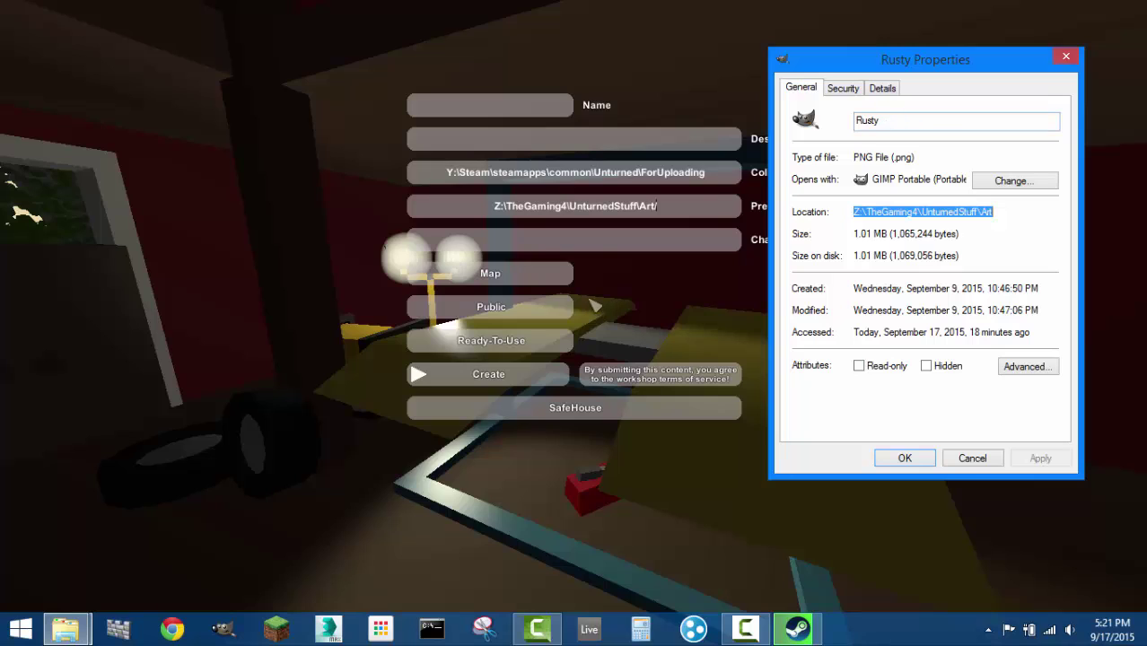
left_click(696, 211)
type("R")
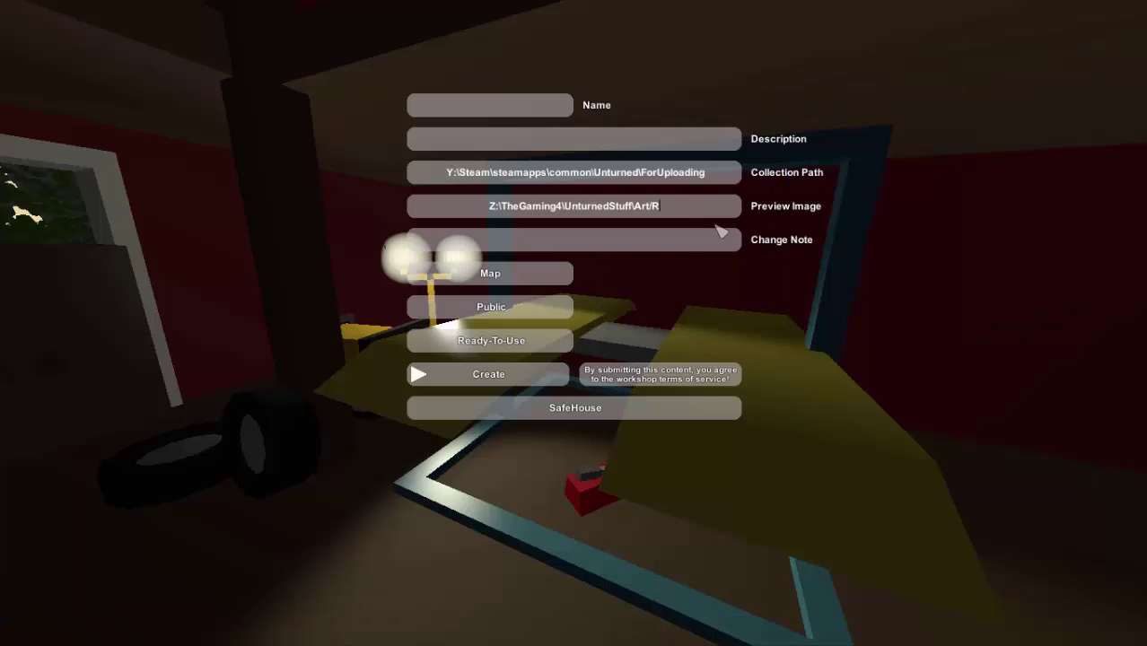
type("usty.")
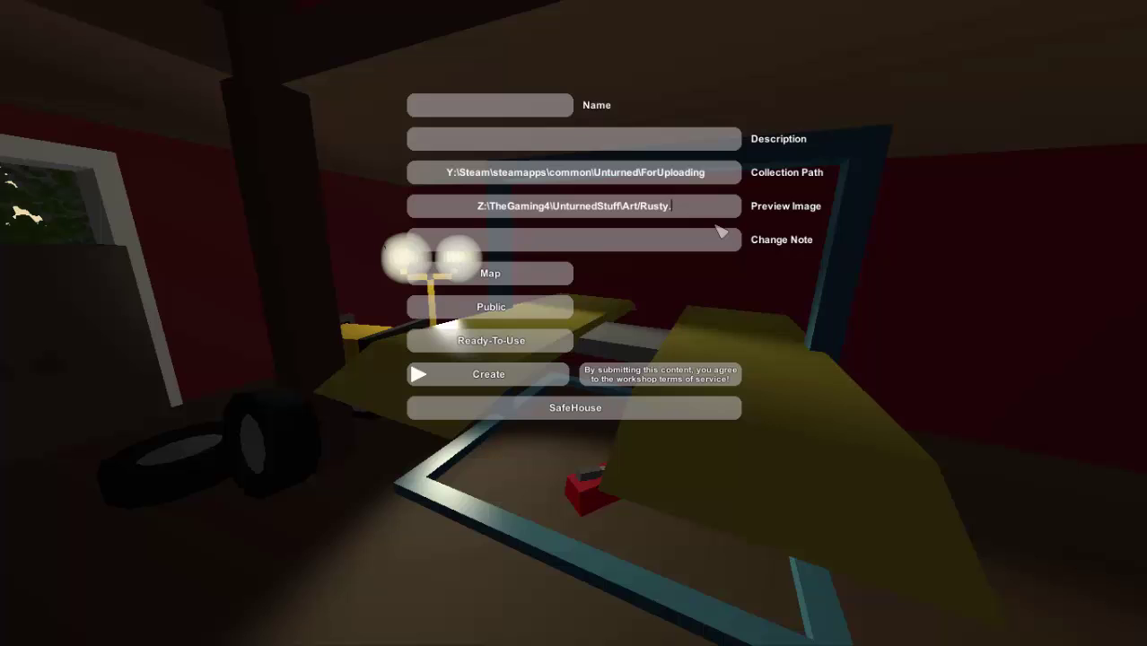
key("alt+Tab")
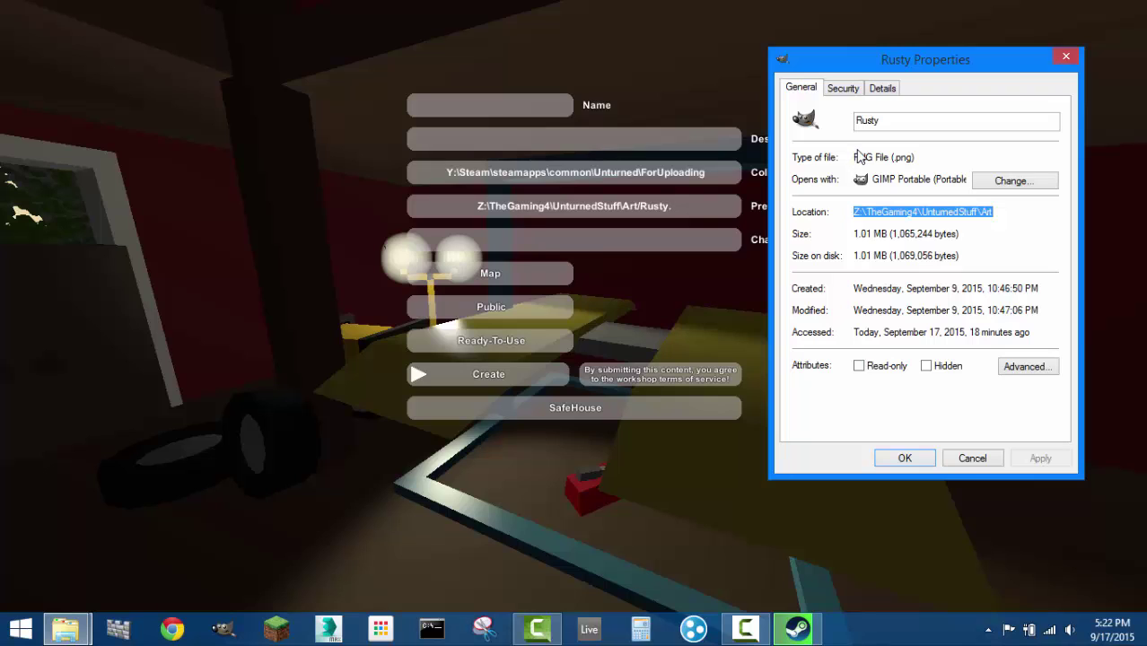
left_click(703, 210)
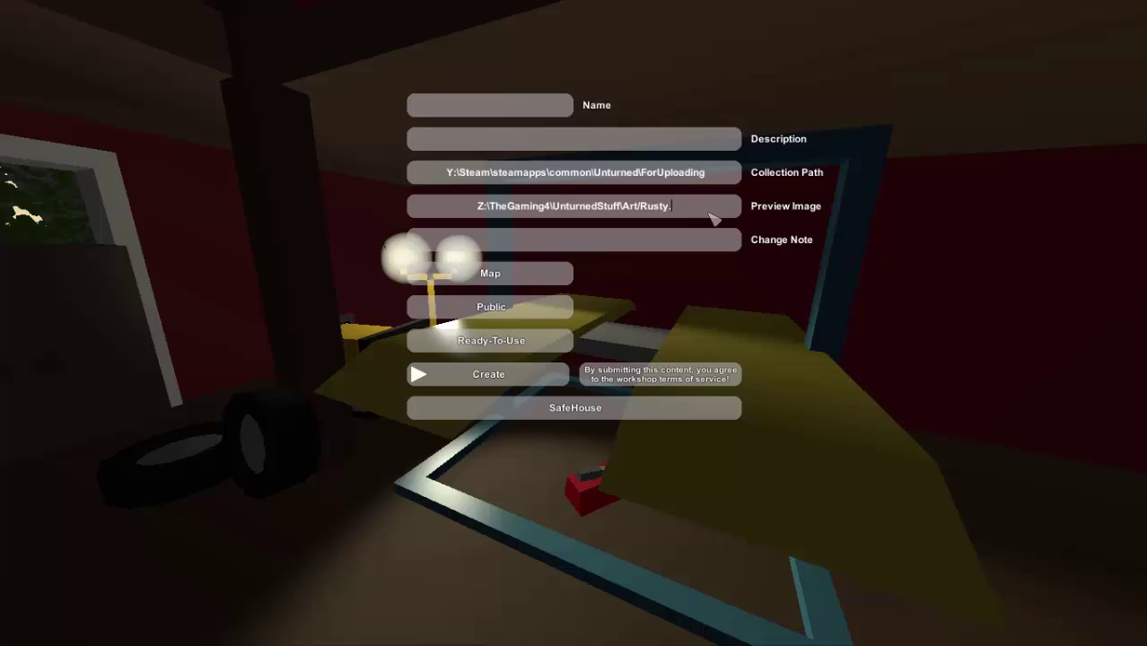
type("png")
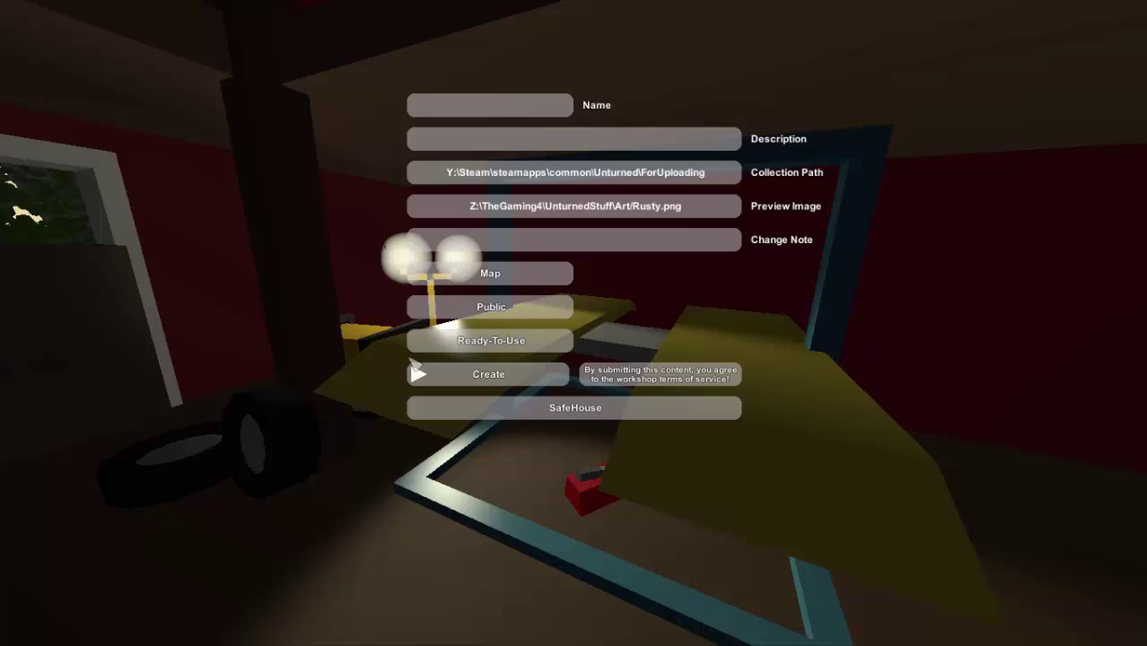
- Set the name of the Workshop submission to Rusty
left_click(530, 96)
type("Rusty")
key("alt+Tab")
key("Tab")
key("Tab")
key("Tab")
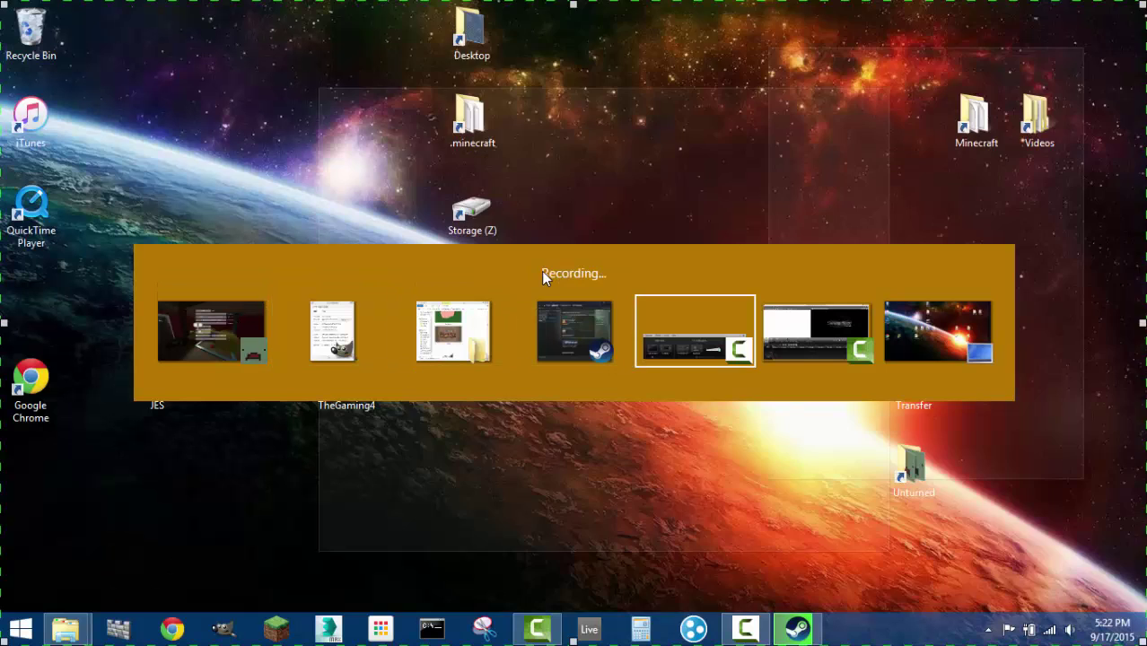
key("Tab")
key("Tab")
key("Tab")
key("Tab")
key("Tab")
key("Tab")
key("Tab")
key("Tab")
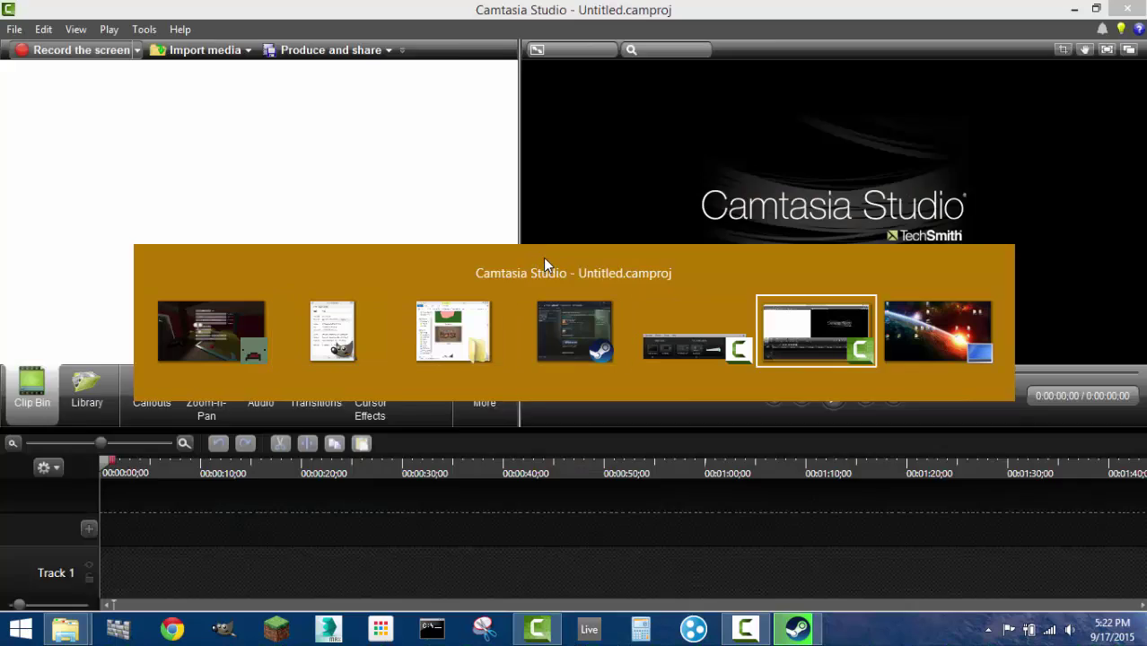
key("Tab")
key("Tab")
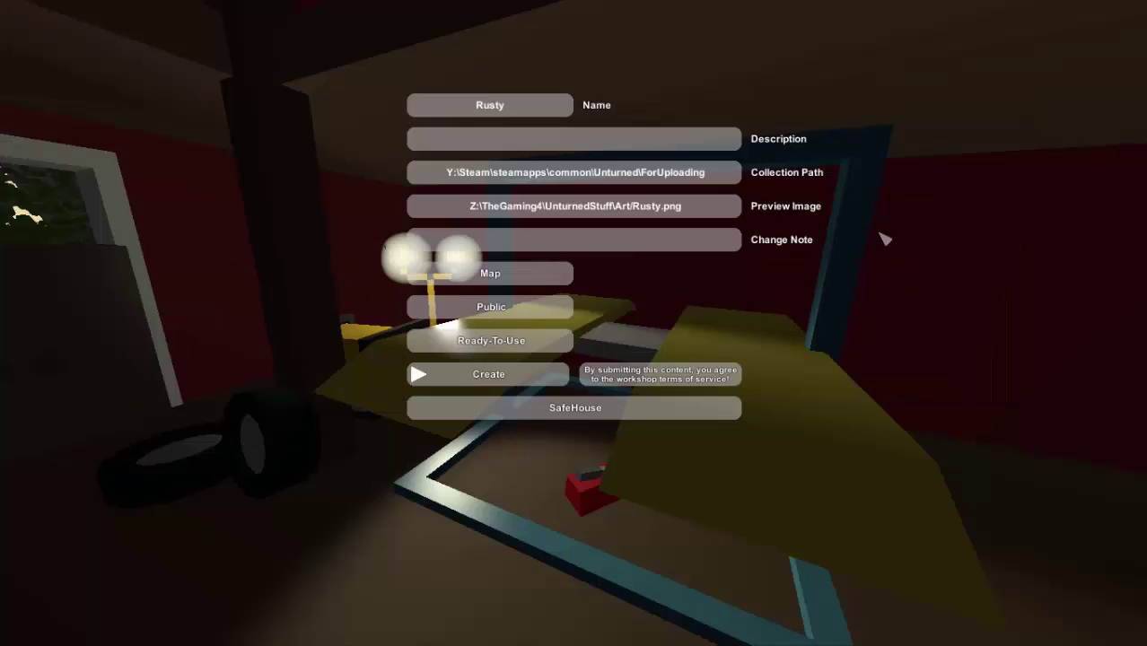
- Enter the description "Rusty is a small map" and the change note "Beta V1. Not finished yet."
left_click(609, 143)
type("Rusty is a small map")
left_click(562, 248)
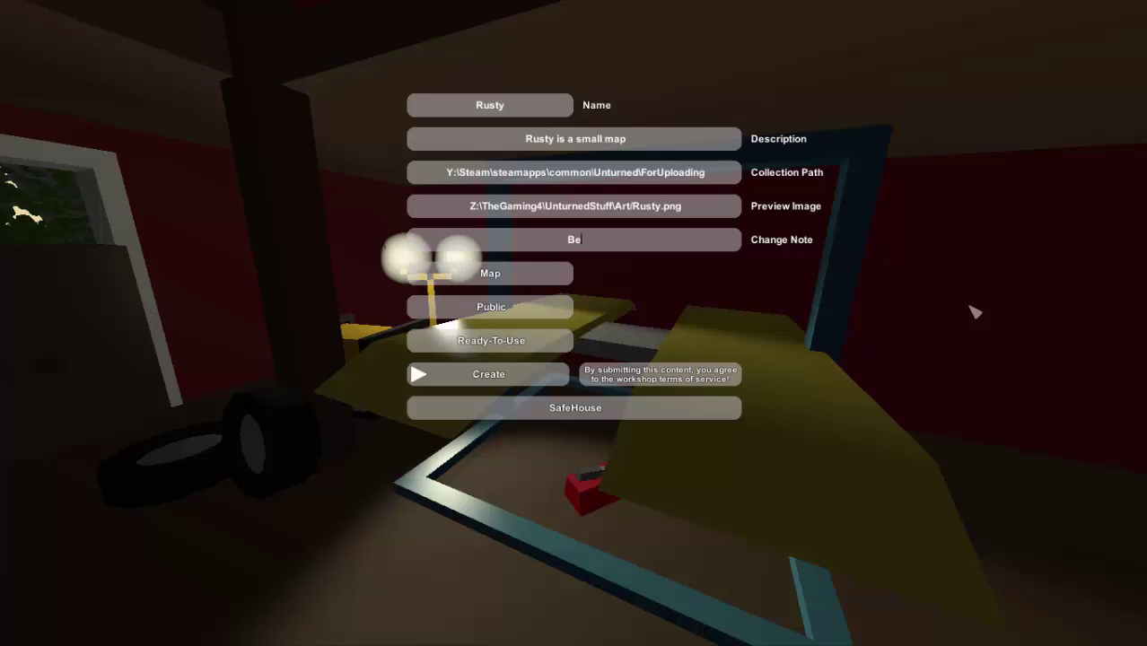
type("V1.")
type("Not finished yet.")
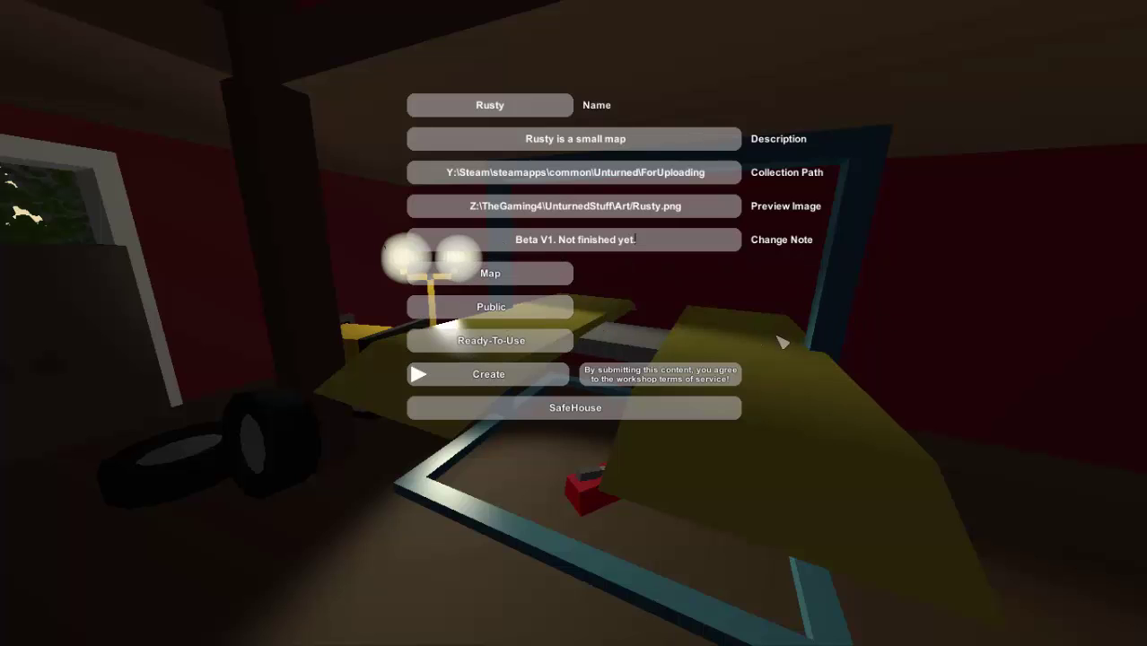
- Cycle through the content types available for the submission, including Localization, and return to Map
left_click(507, 278)
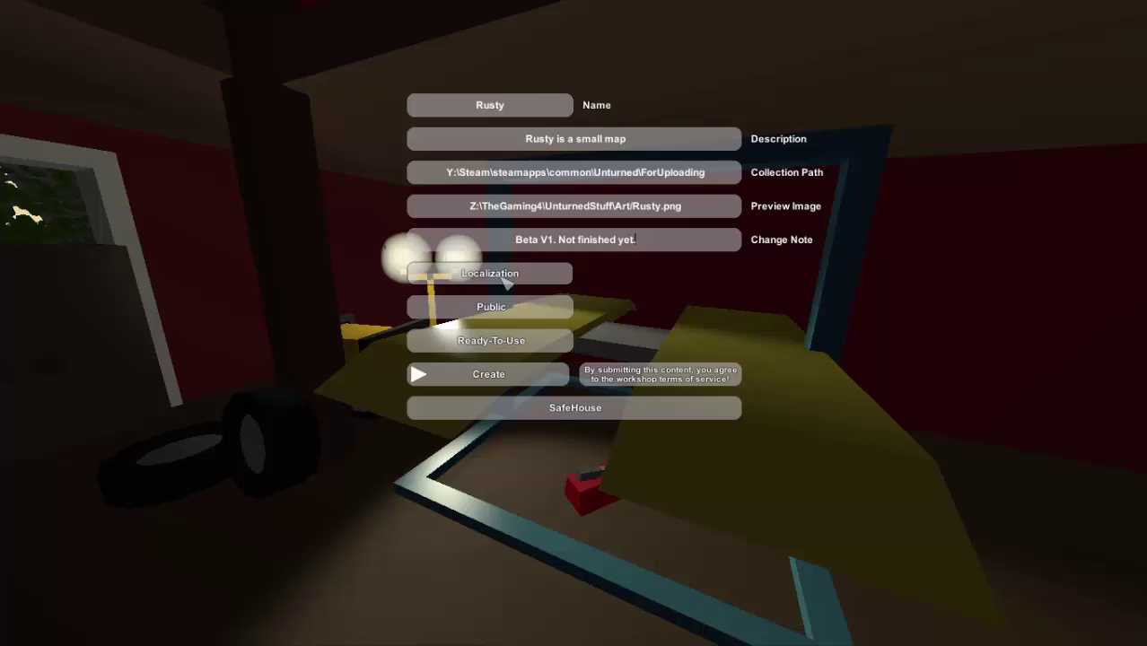
left_click(508, 279)
left_click(510, 281)
left_click(511, 281)
left_click(518, 282)
left_click(510, 284)
left_click(510, 283)
left_click(510, 284)
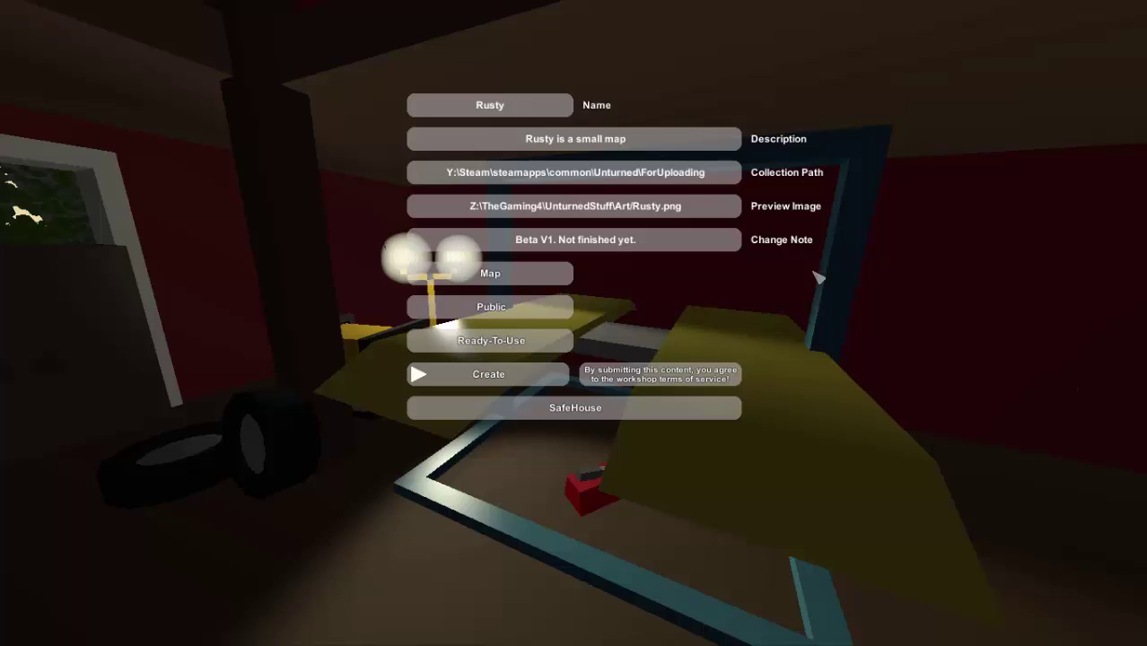
- Cycle through the Private and Friends Only visibility options and return the submission to Public
left_click(489, 307)
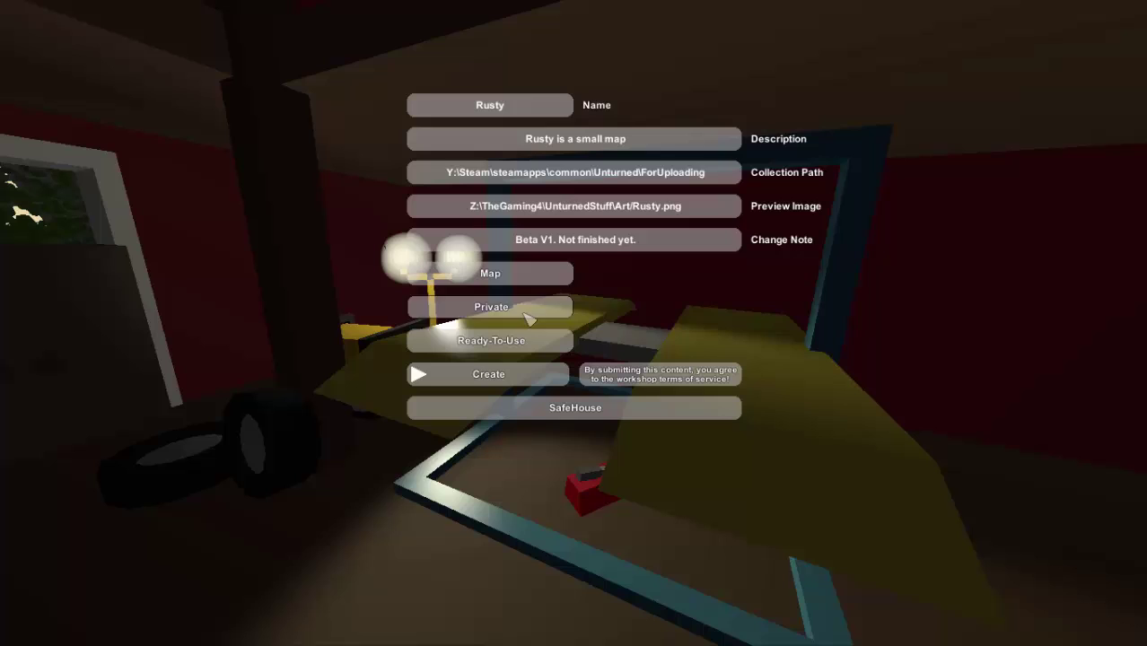
left_click(528, 309)
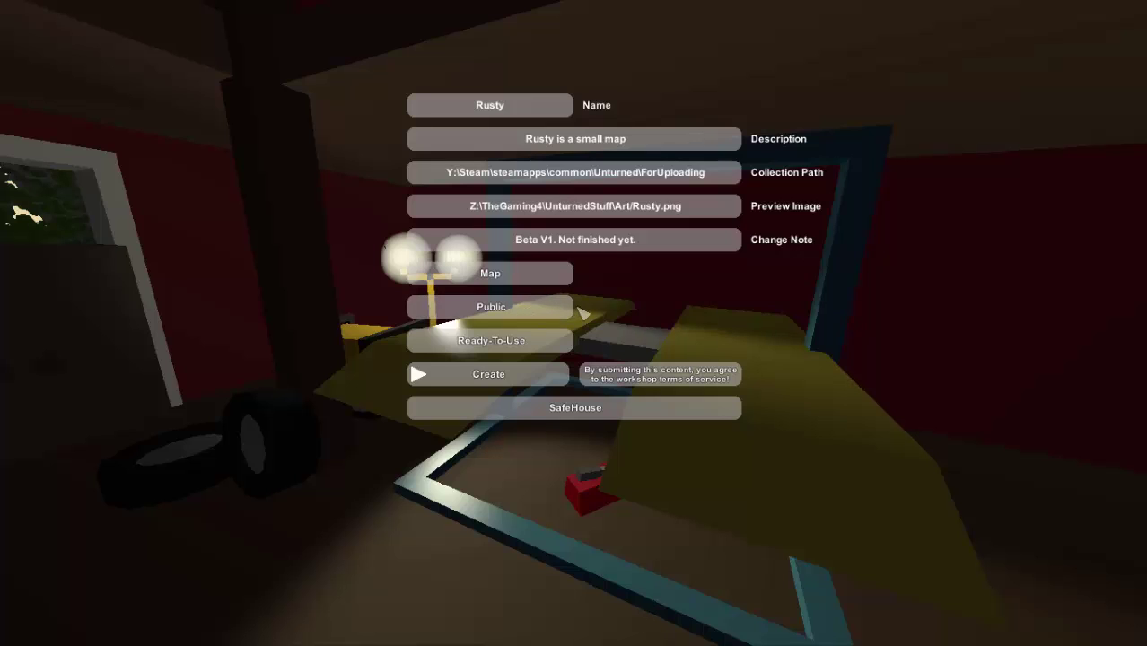
left_click(535, 314)
left_click(539, 310)
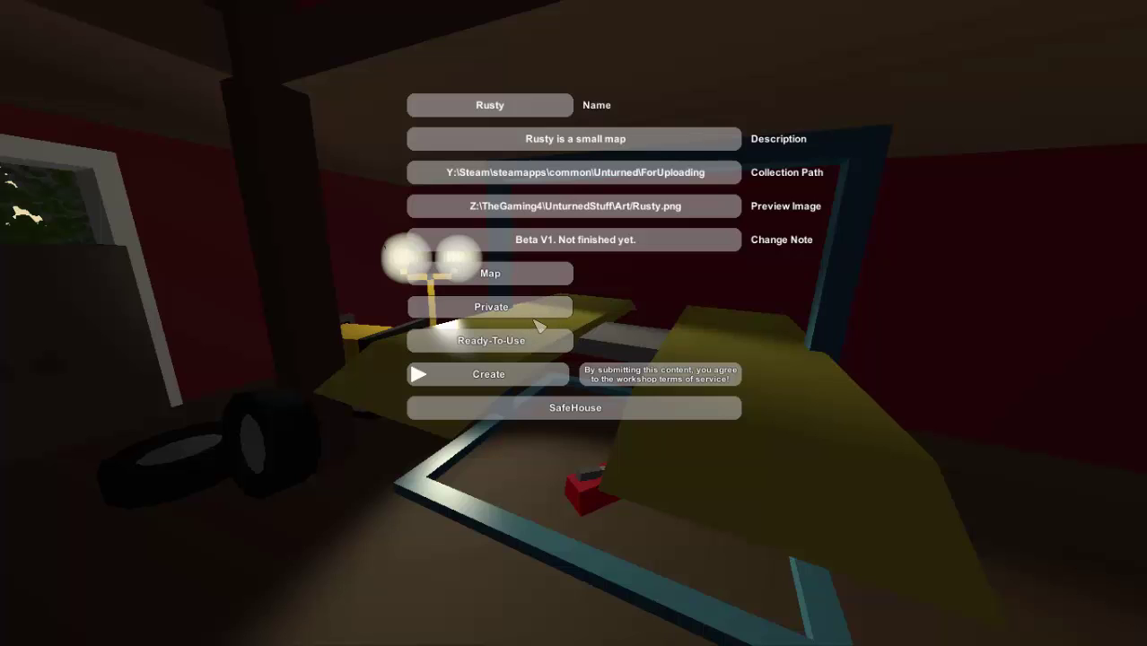
left_click(525, 311)
left_click(529, 314)
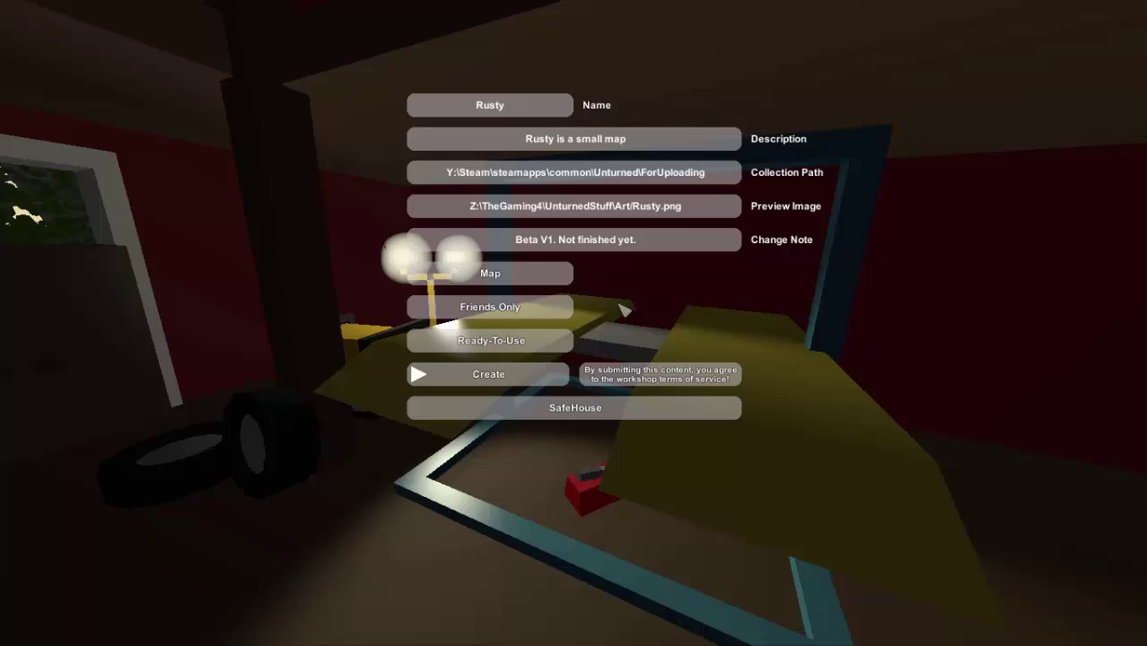
left_click(493, 316)
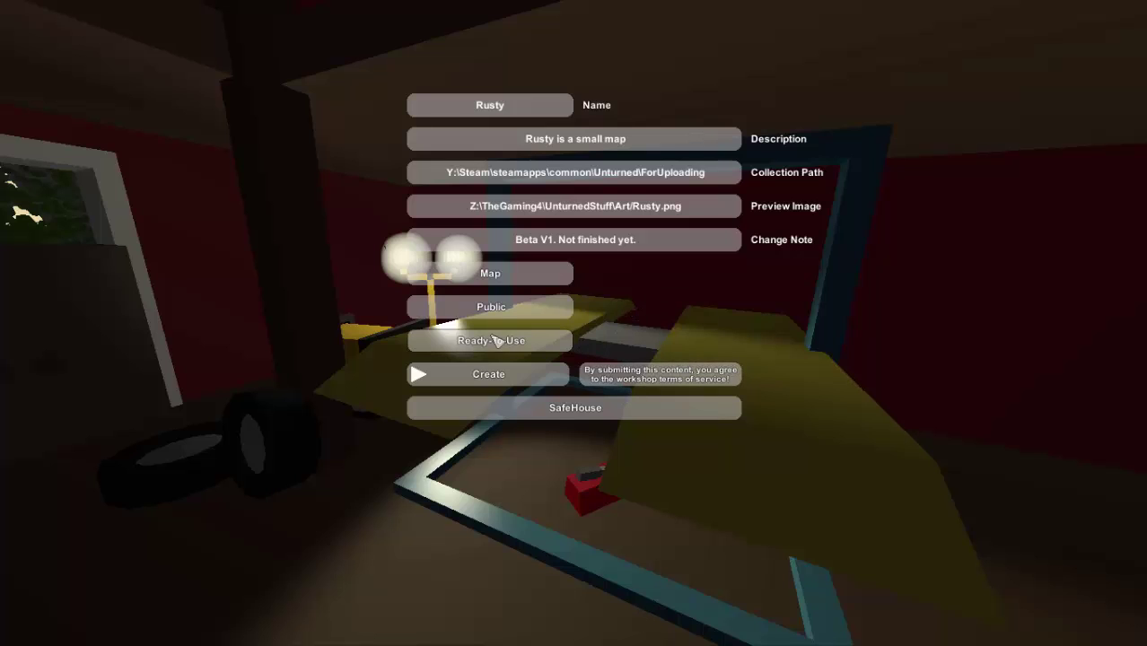
- Try the Curated option for the submission and return it to Ready-To-Use
left_click(525, 341)
left_click(542, 339)
left_click(554, 342)
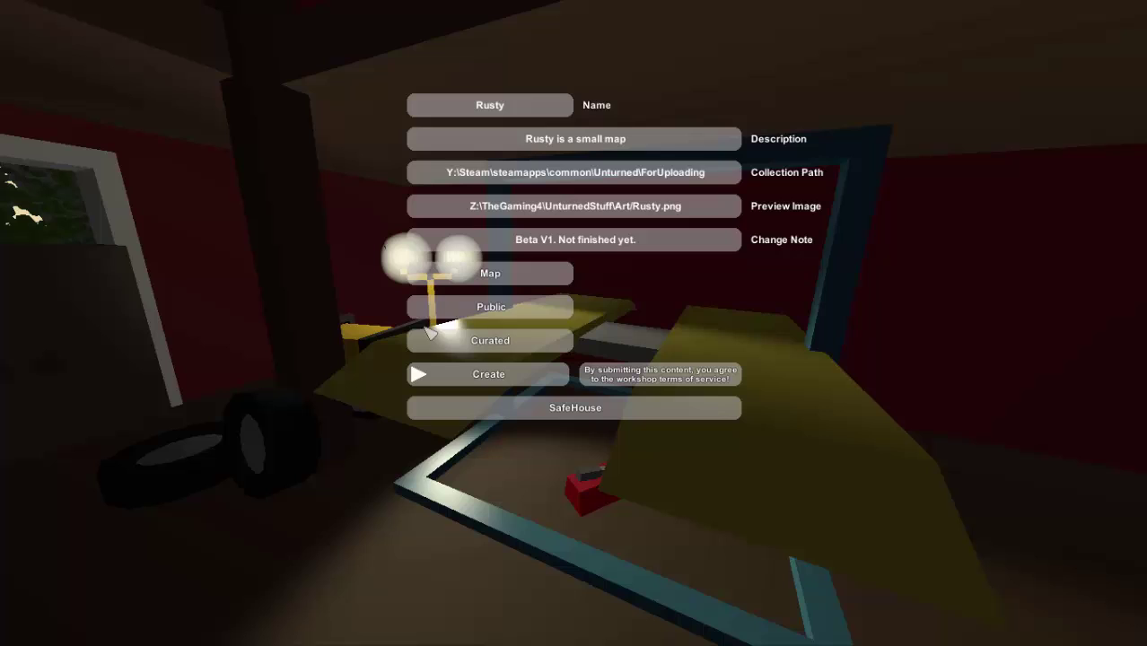
left_click(517, 346)
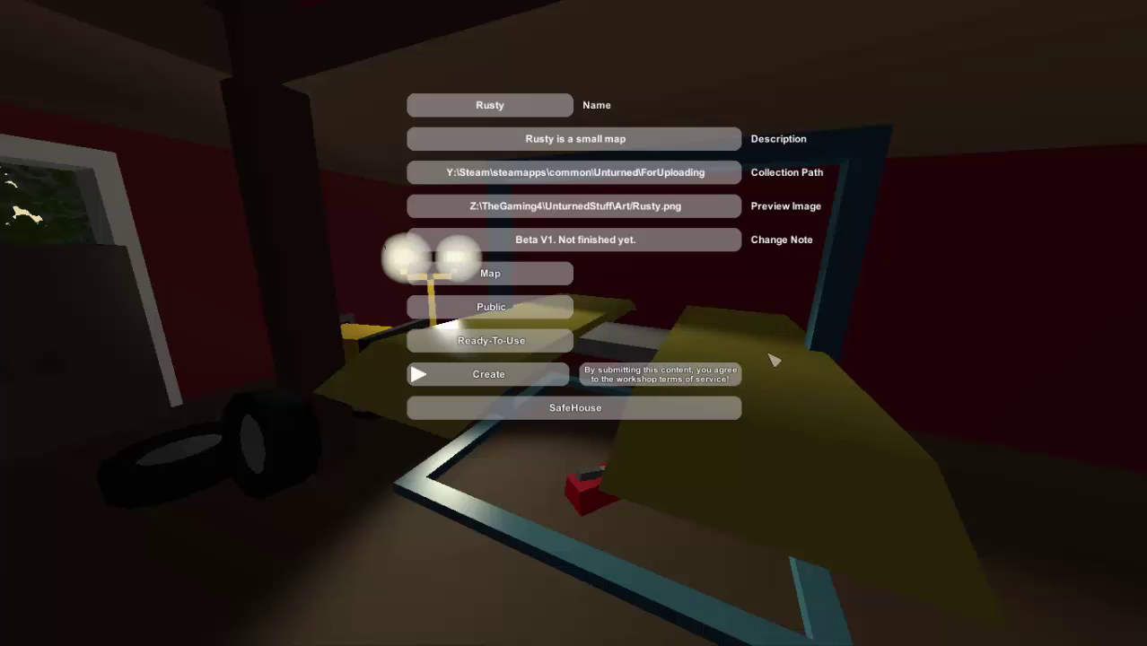
- Open the workshop terms of service, and create the Rusty submission
left_click(704, 382)
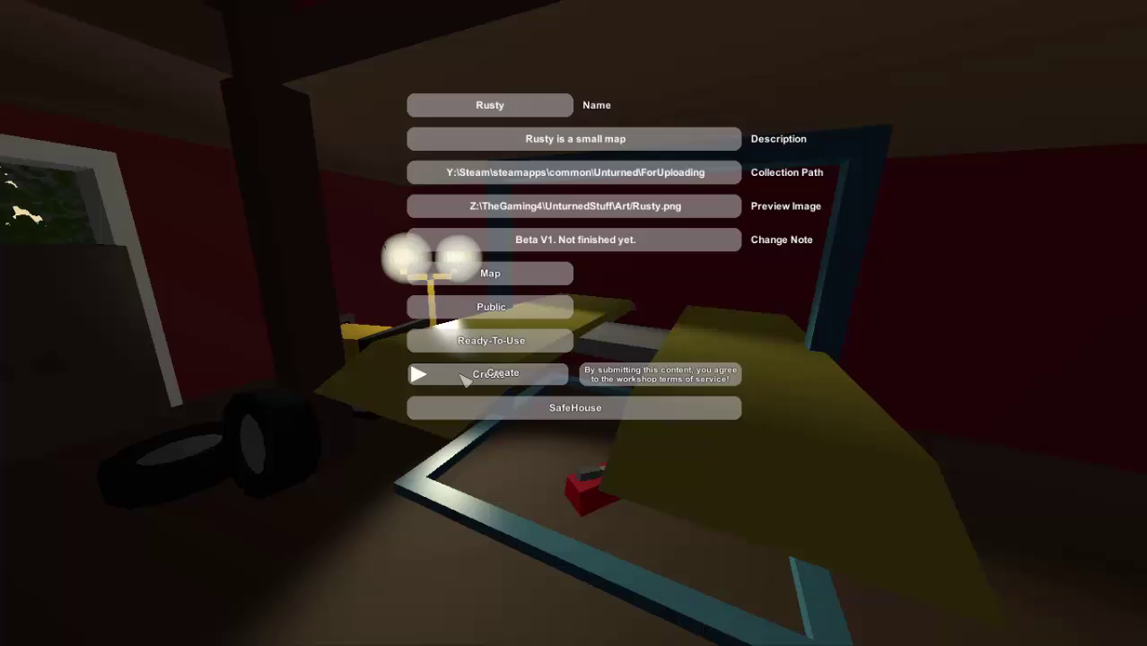
left_click(416, 374)
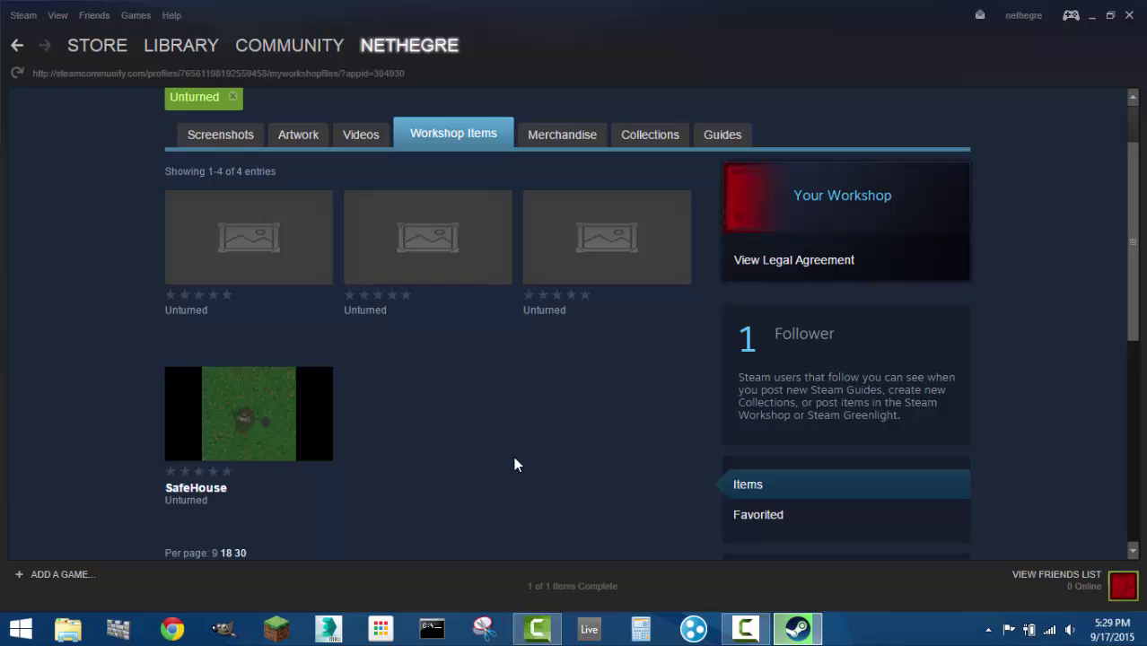
- Look through the list of published Unturned Workshop items in Steam
scroll(482, 464, "up", 1)
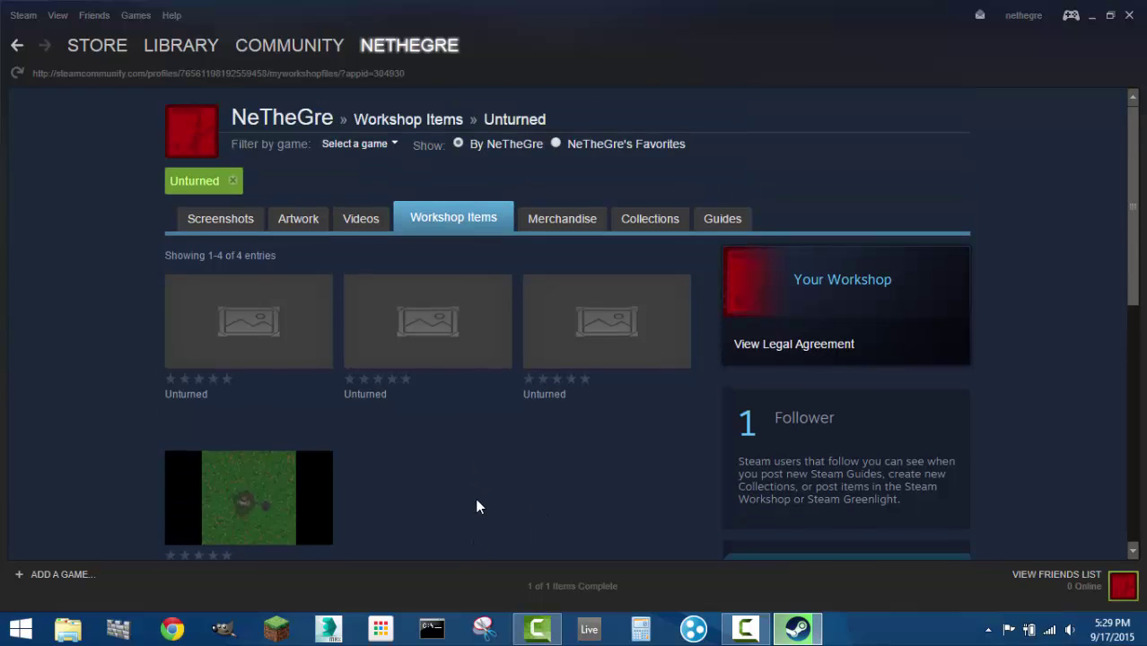
scroll(500, 484, "down", 6)
scroll(513, 468, "up", 3)
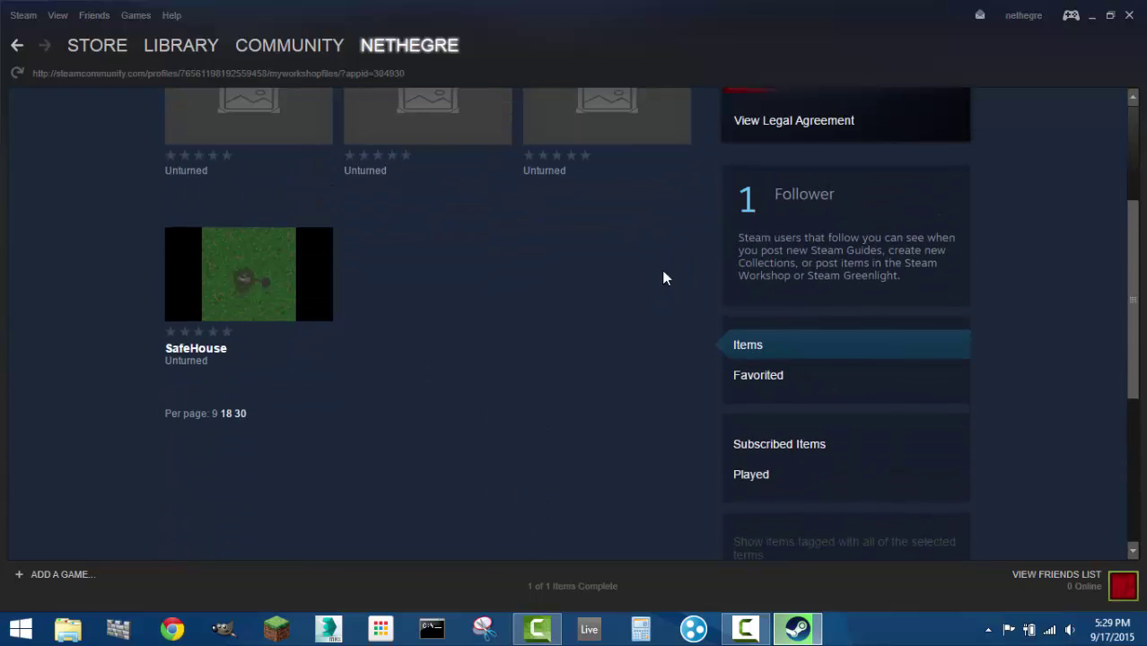
scroll(433, 404, "up", 3)
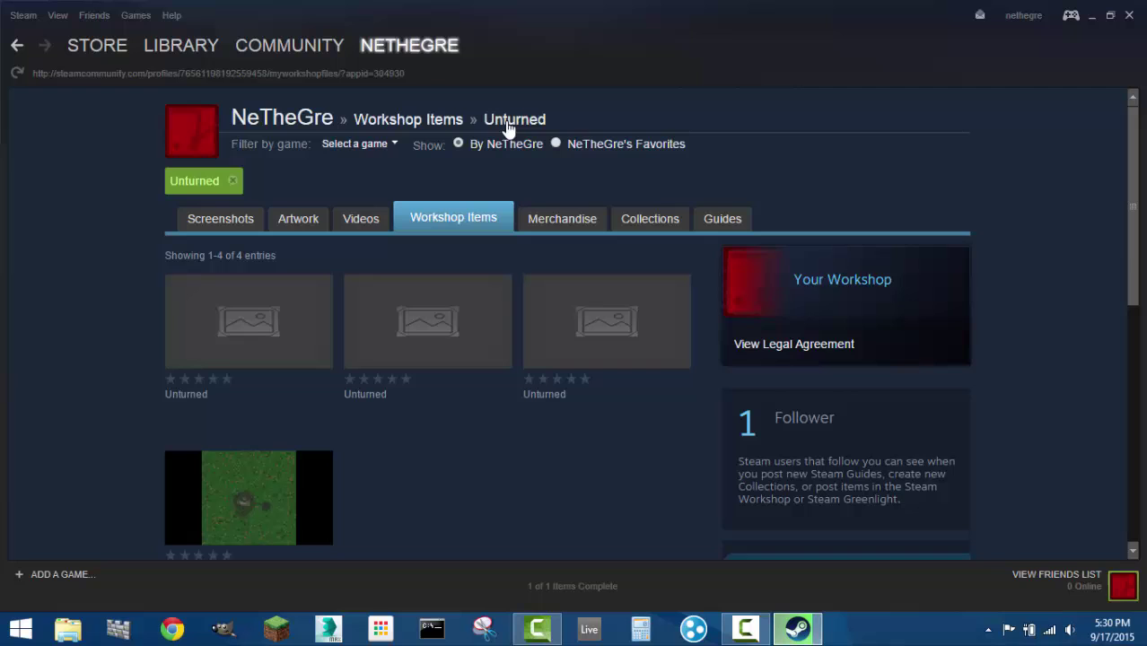
scroll(408, 189, "down", 1)
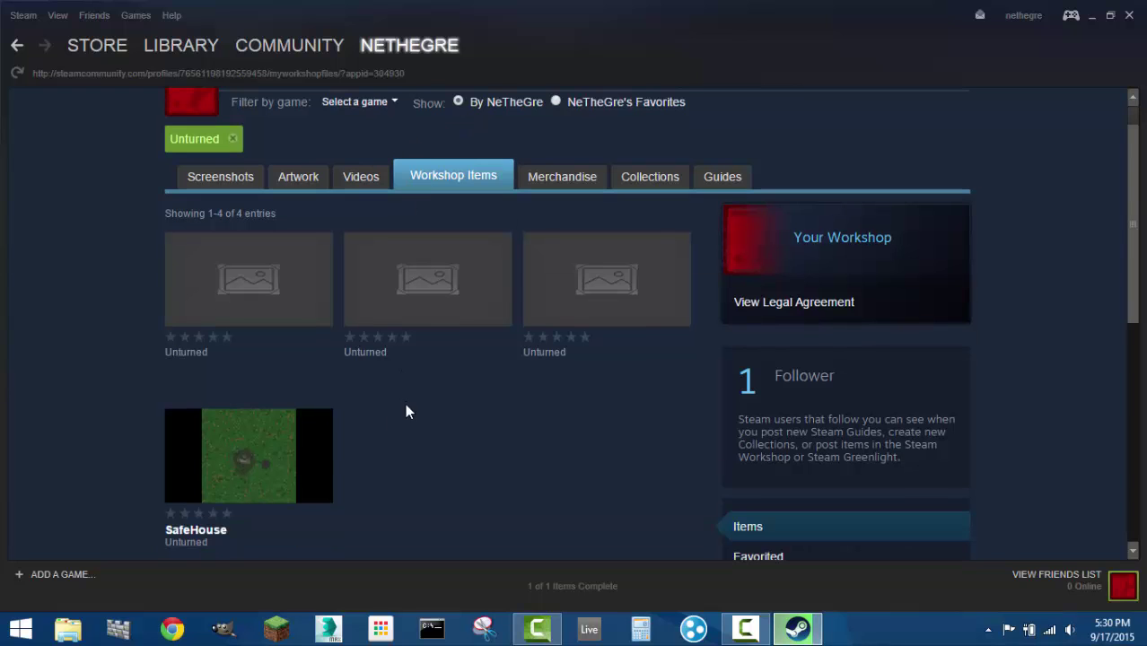
scroll(408, 449, "down", 5)
scroll(444, 462, "up", 2)
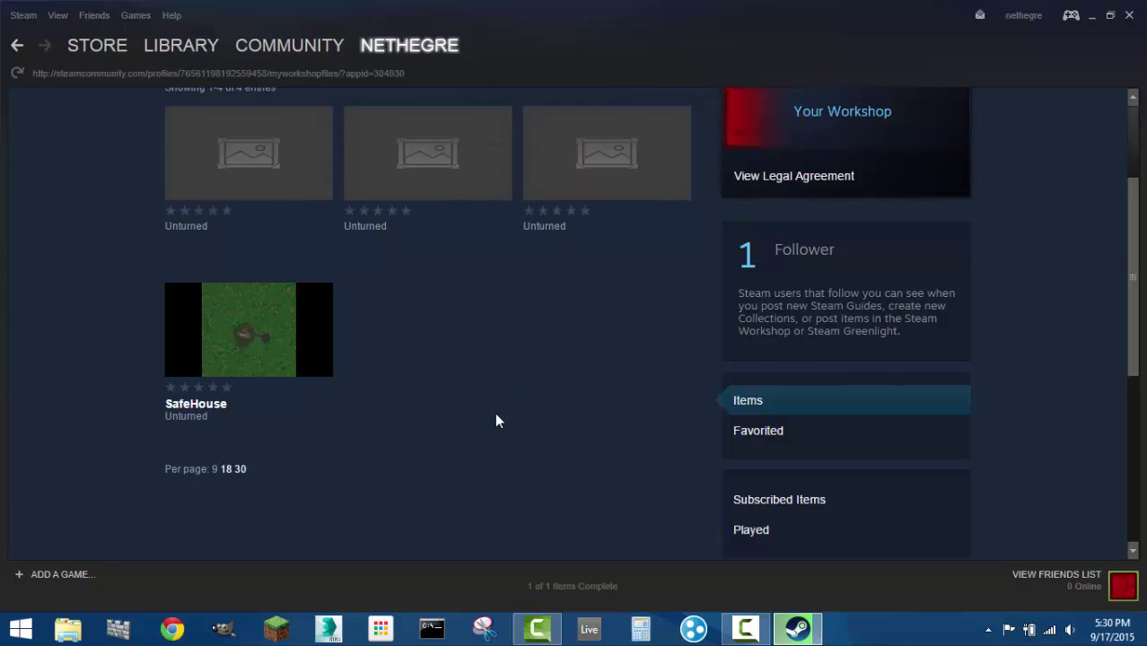
scroll(496, 417, "up", 1)
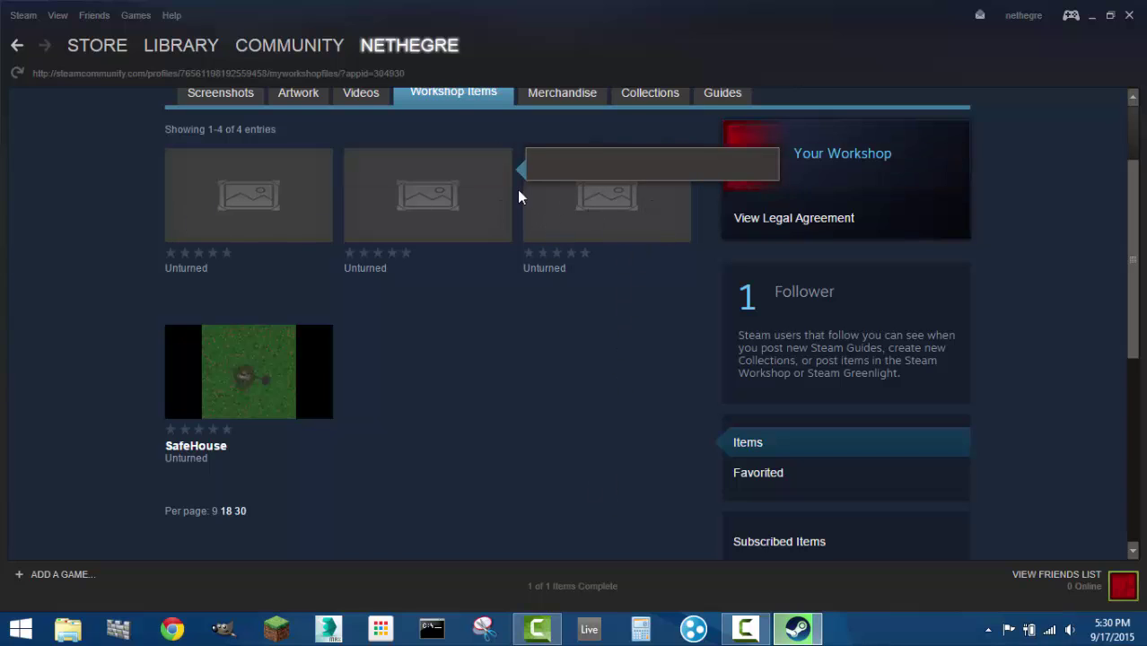
- Open the SafeHouse Workshop item and examine its preview image, description, comments and owner controls
mouse_move(249, 358)
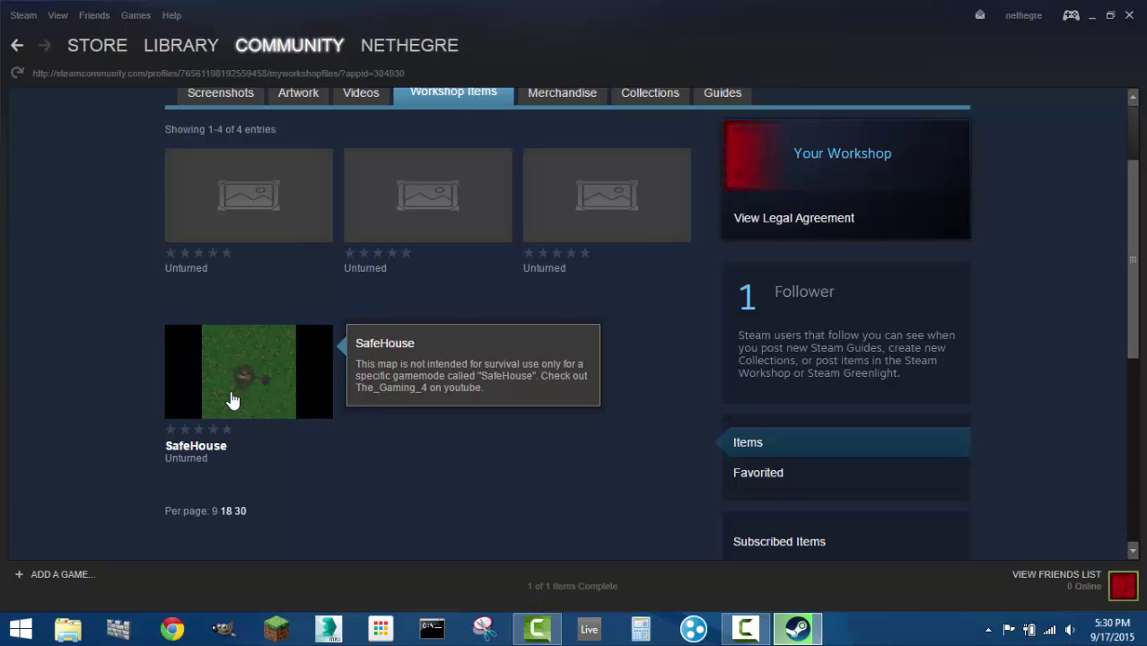
left_click(231, 400)
scroll(861, 453, "down", 1)
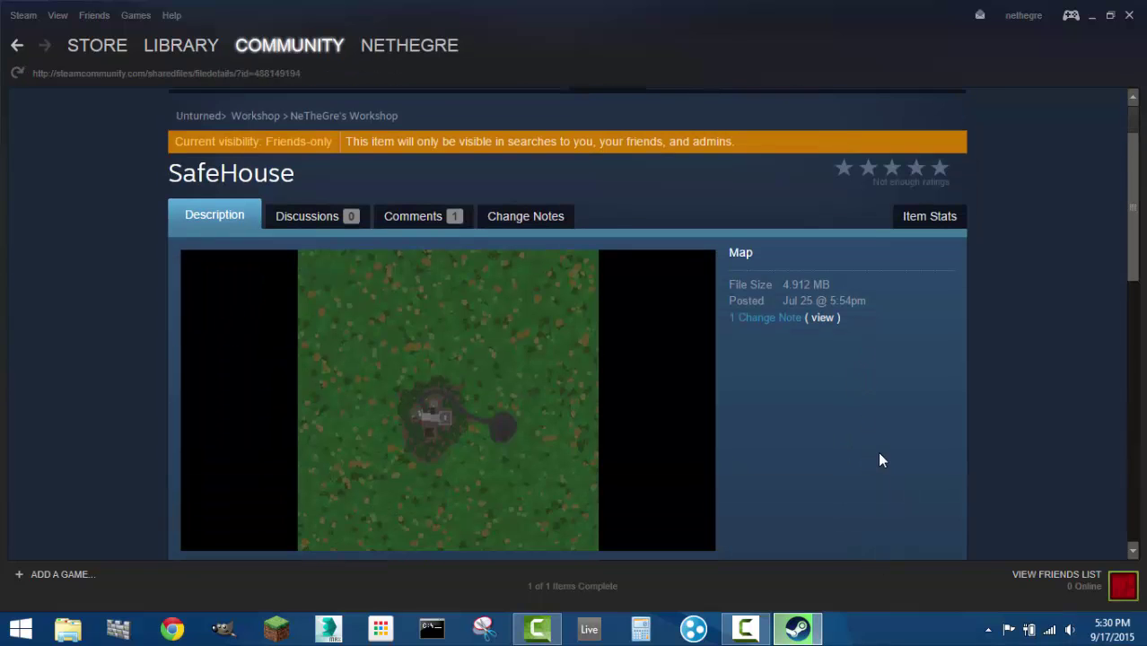
scroll(876, 459, "down", 1)
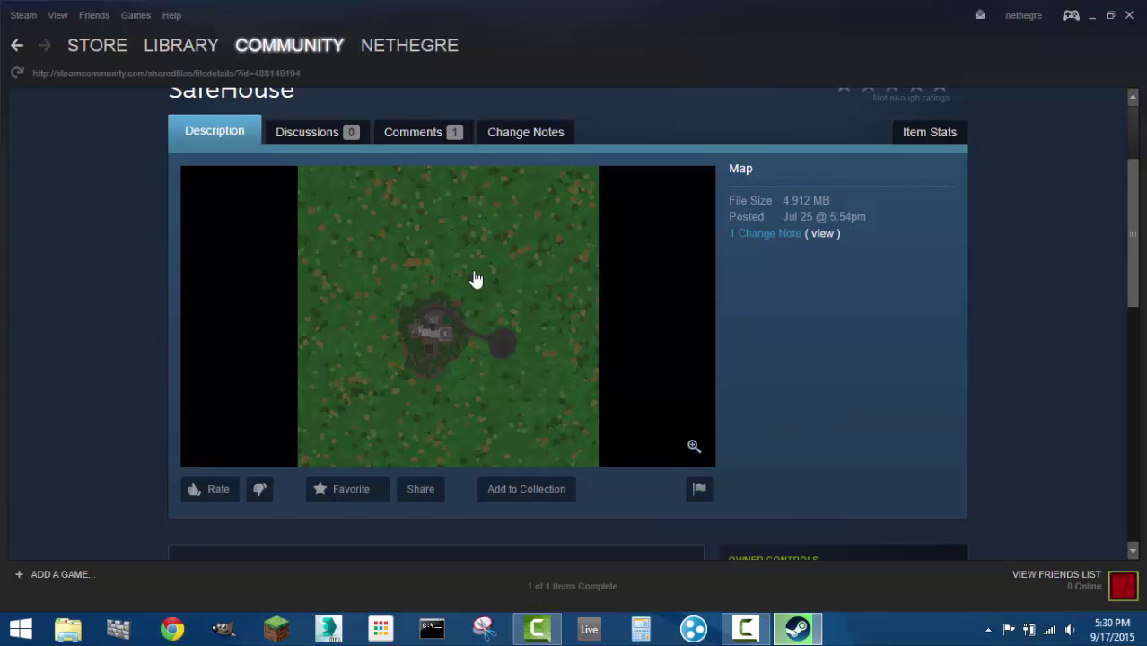
scroll(435, 321, "down", 3)
scroll(436, 320, "down", 4)
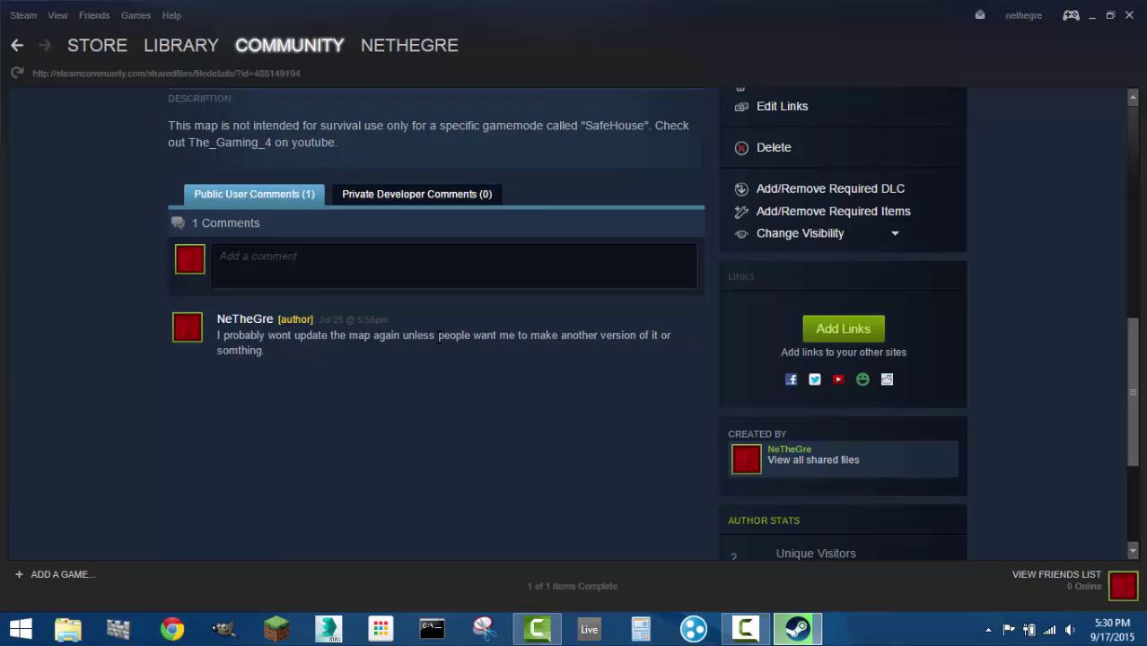
scroll(422, 357, "up", 3)
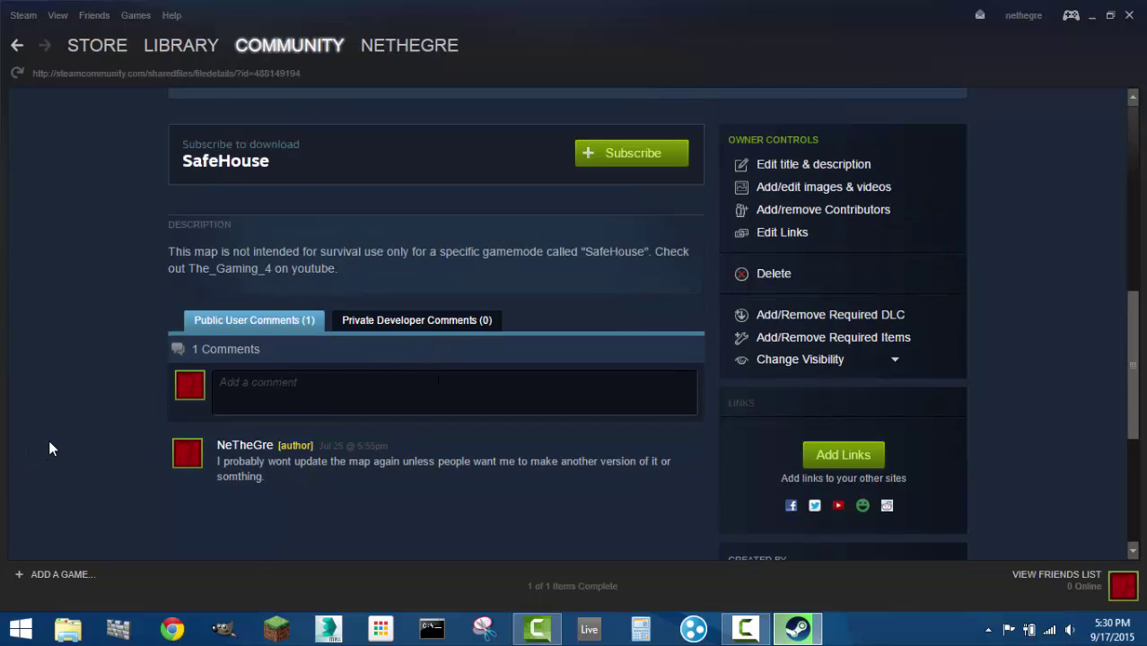
scroll(50, 439, "up", 5)
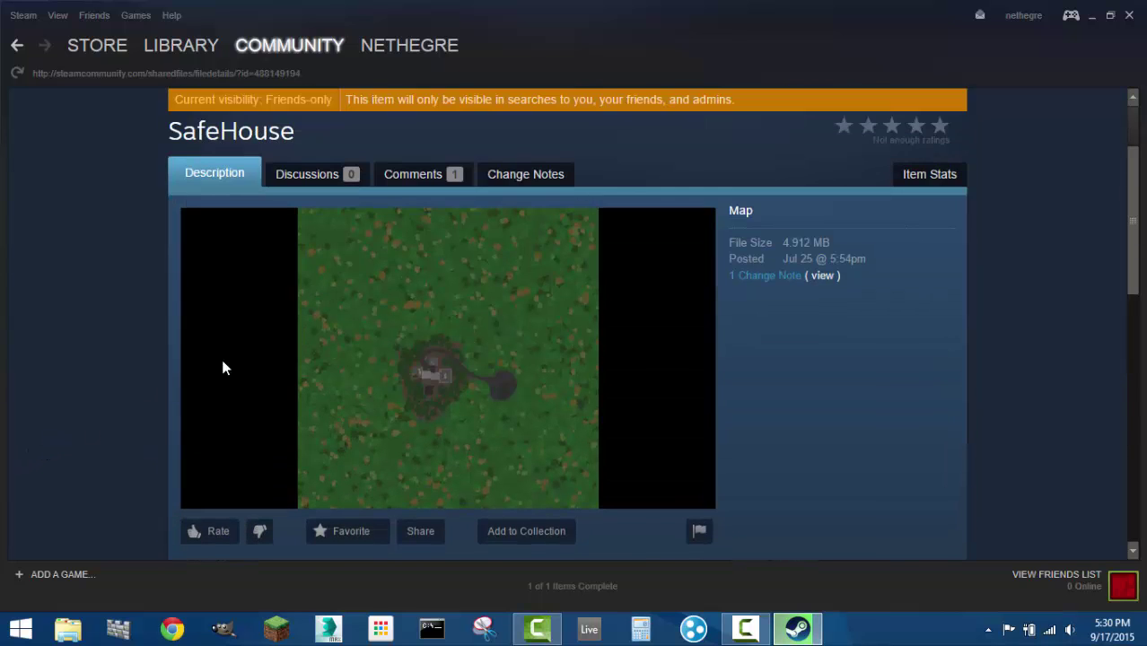
scroll(197, 269, "down", 3)
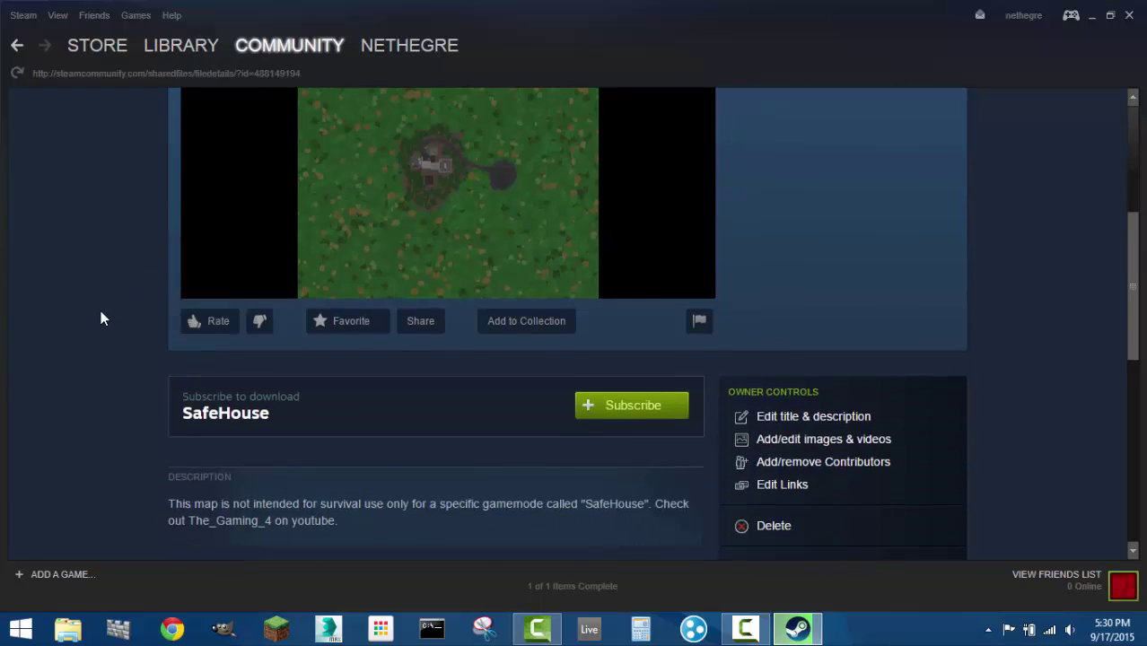
scroll(117, 377, "down", 1)
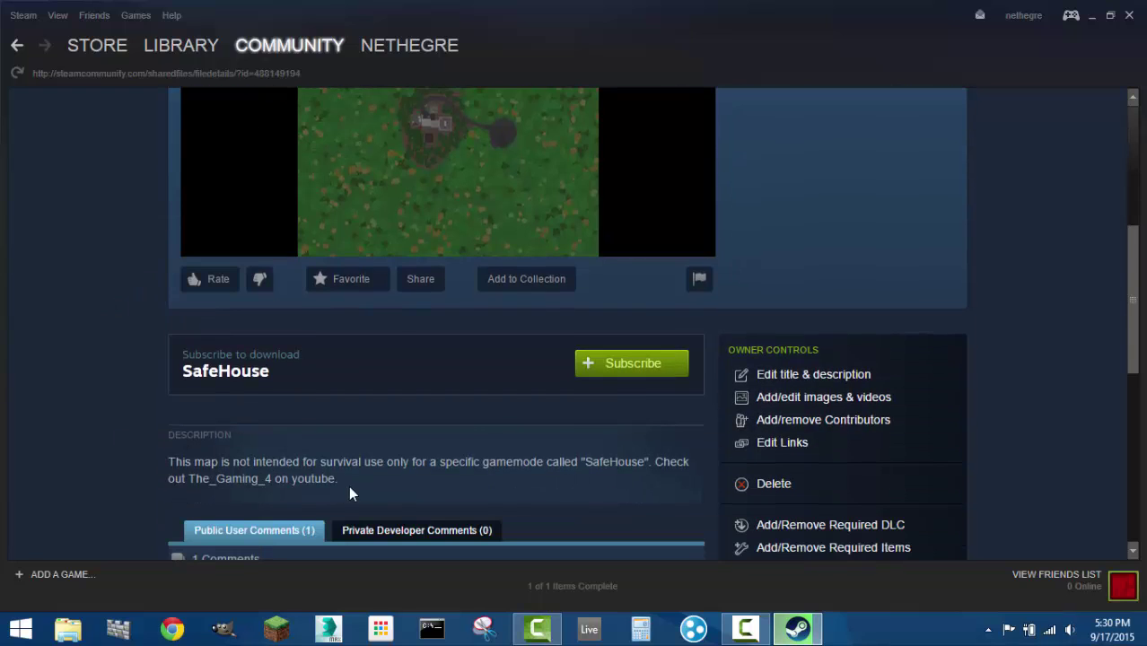
scroll(31, 401, "up", 4)
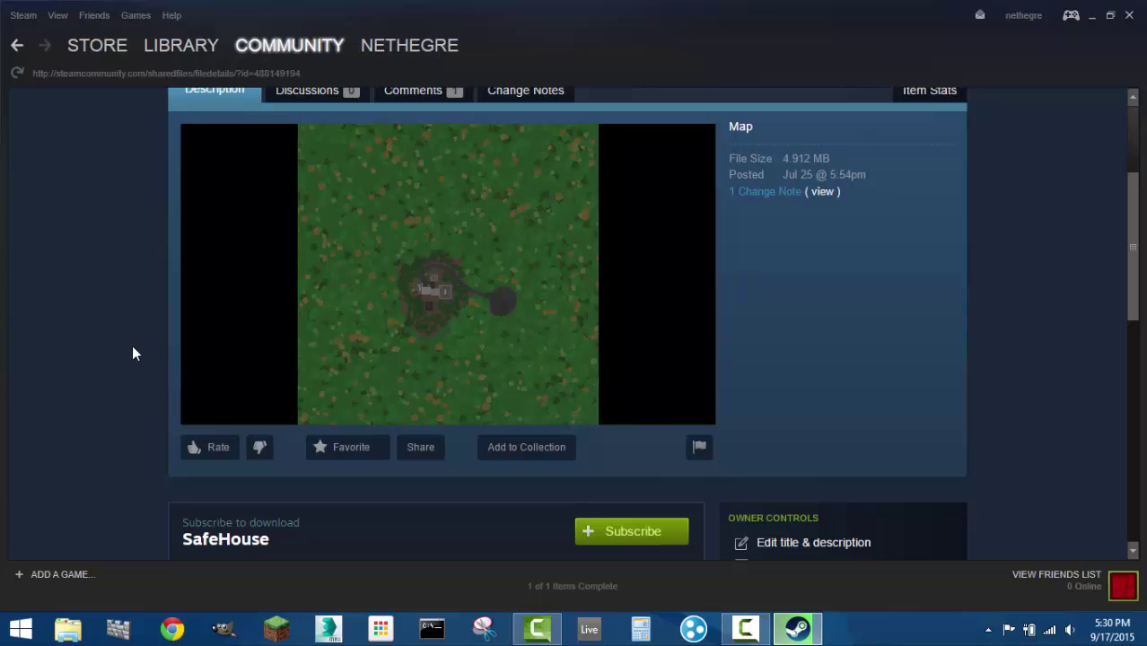
scroll(112, 332, "down", 7)
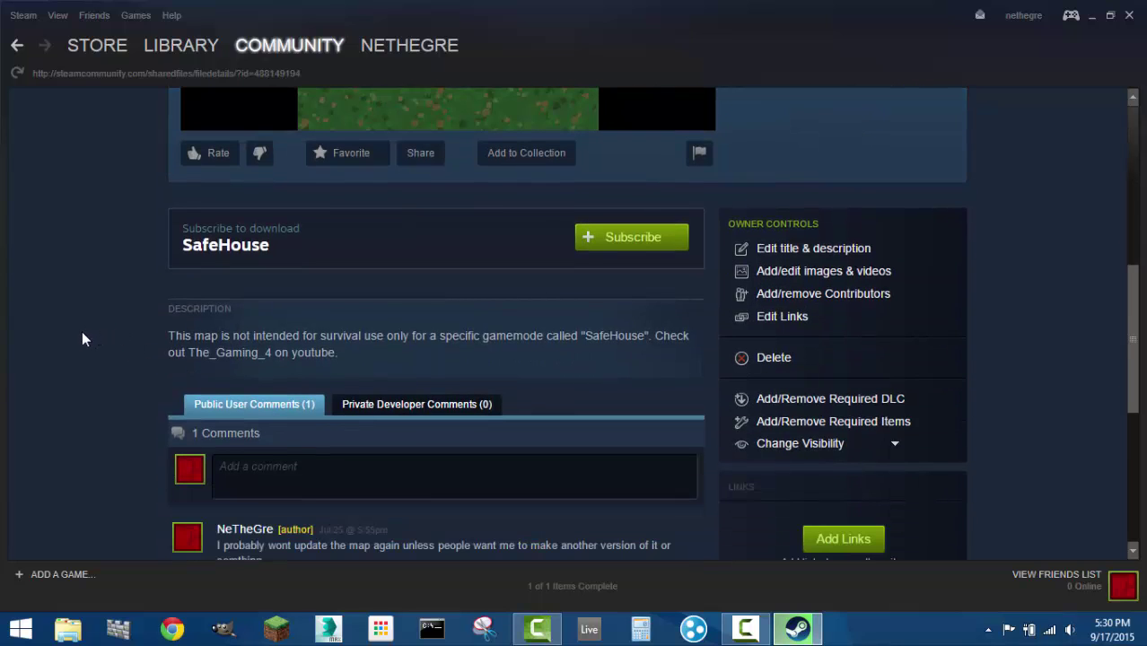
scroll(82, 332, "up", 12)
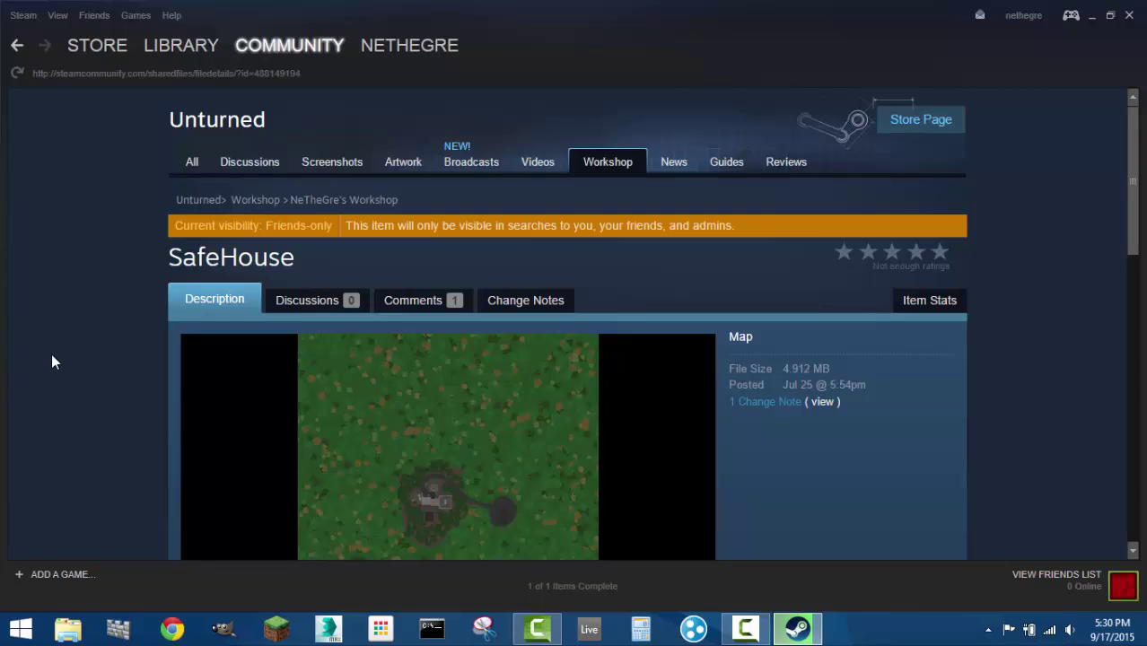
- View SafeHouse's private developer comments, and return to its public user comments
scroll(62, 363, "down", 1)
scroll(72, 359, "up", 1)
scroll(93, 342, "down", 3)
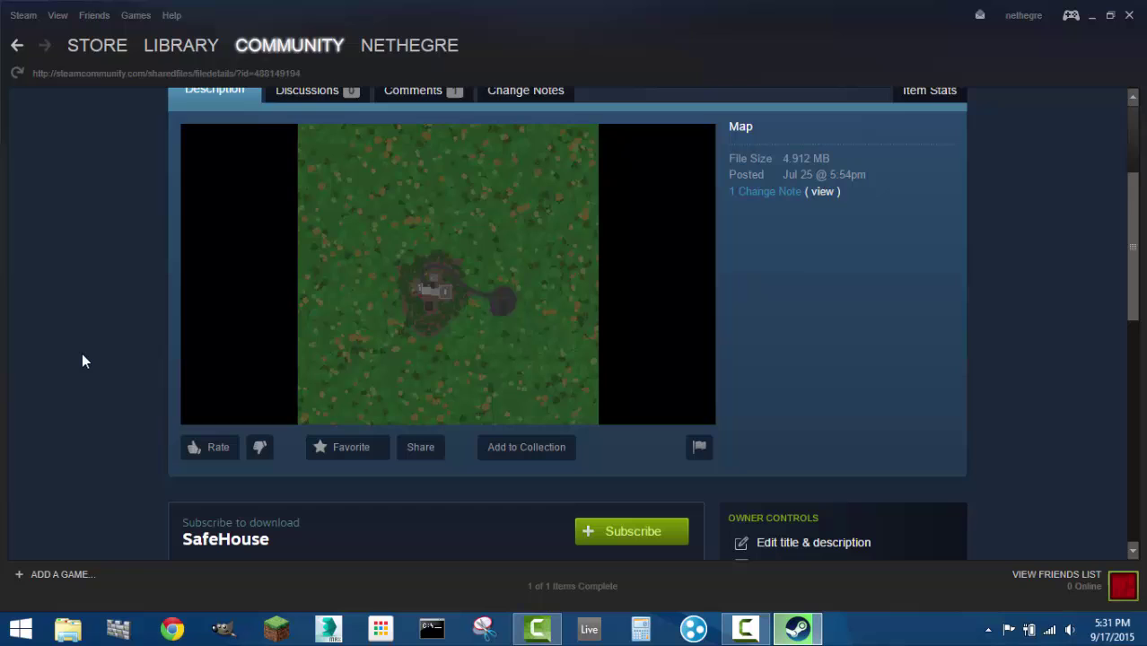
scroll(82, 355, "down", 2)
scroll(84, 357, "down", 1)
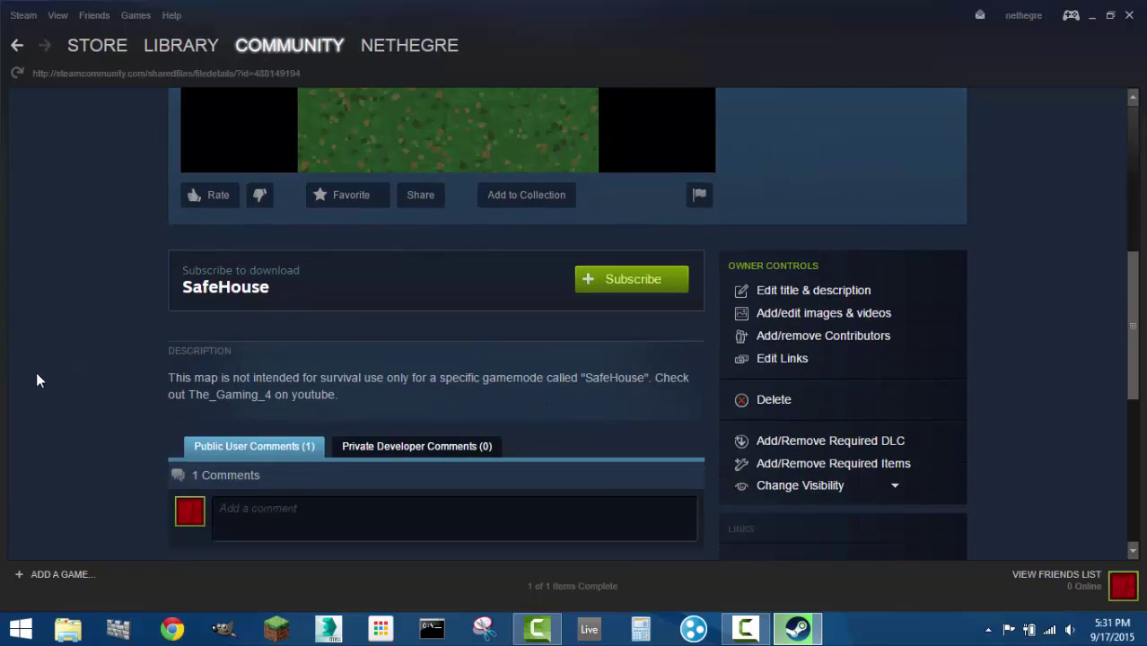
scroll(53, 371, "down", 2)
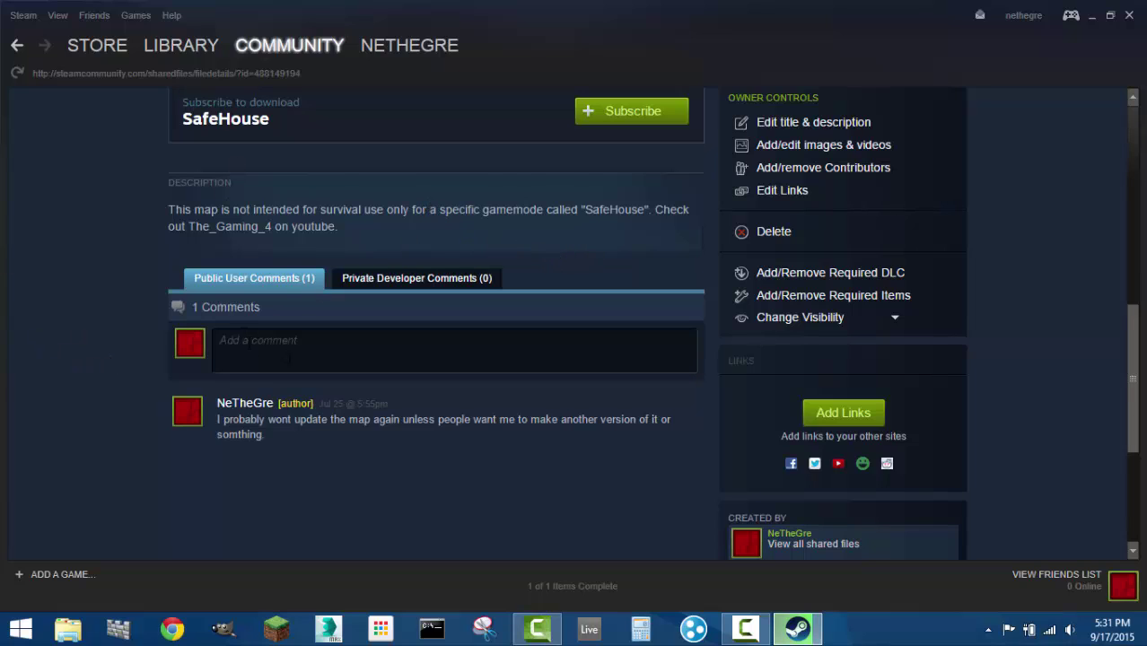
left_click(398, 285)
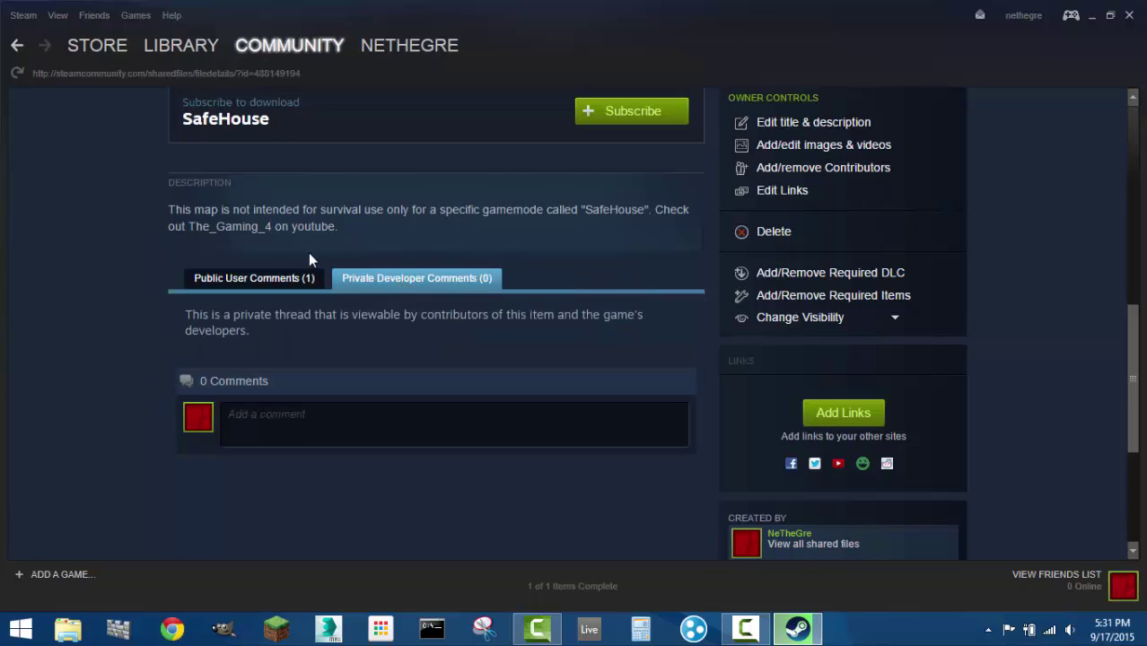
left_click(263, 285)
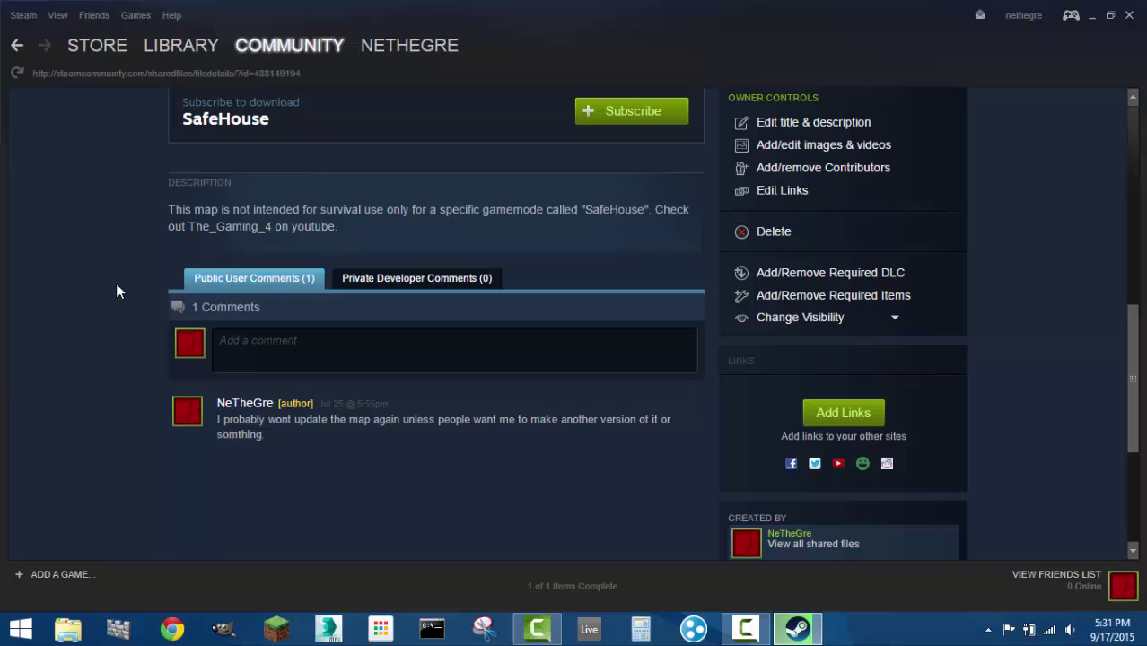
- Review the SafeHouse item page, including its description, preview image, rating and sharing options, file details and visibility notice
scroll(75, 338, "up", 3)
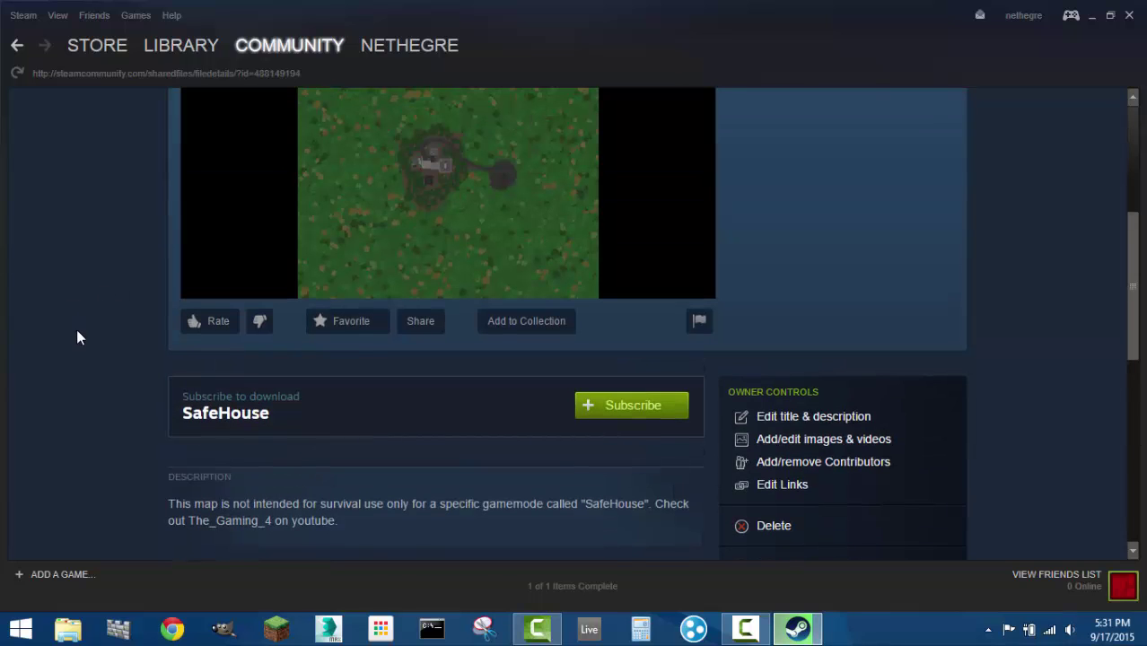
scroll(47, 353, "up", 1)
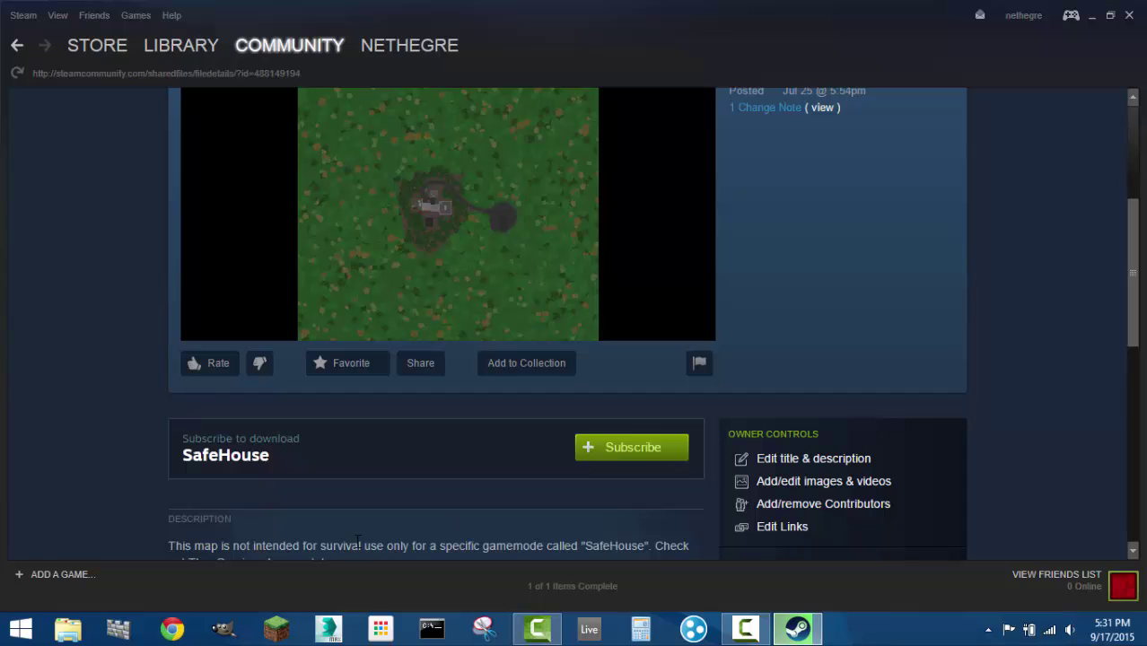
scroll(72, 471, "up", 1)
scroll(77, 471, "up", 2)
scroll(89, 458, "down", 2)
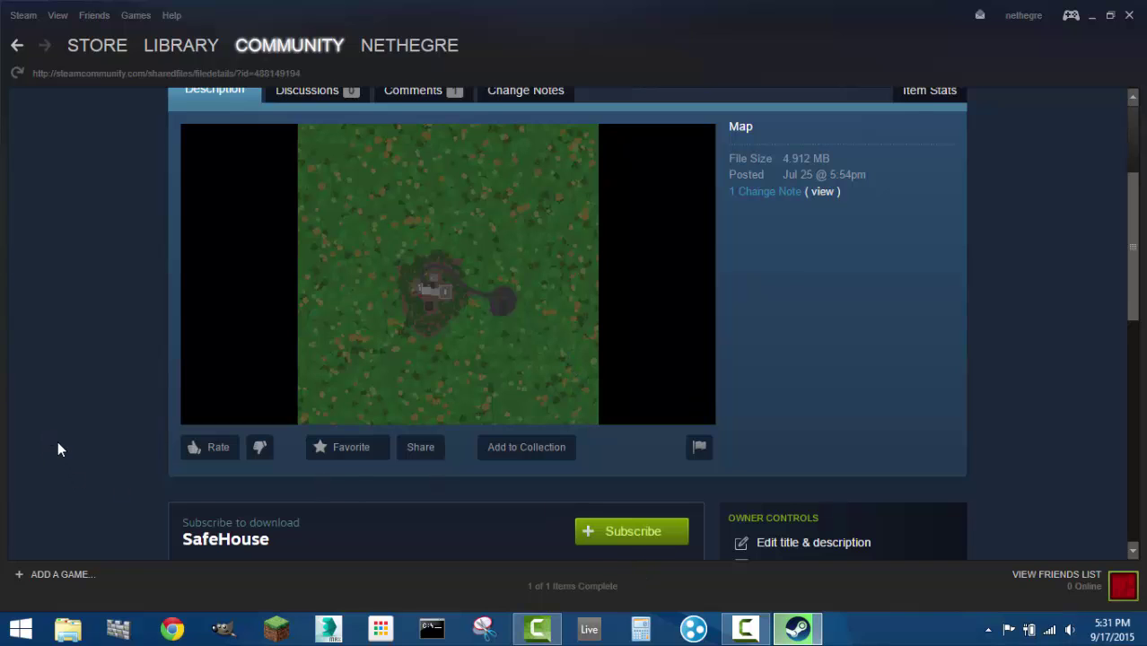
scroll(57, 449, "up", 2)
scroll(84, 462, "down", 1)
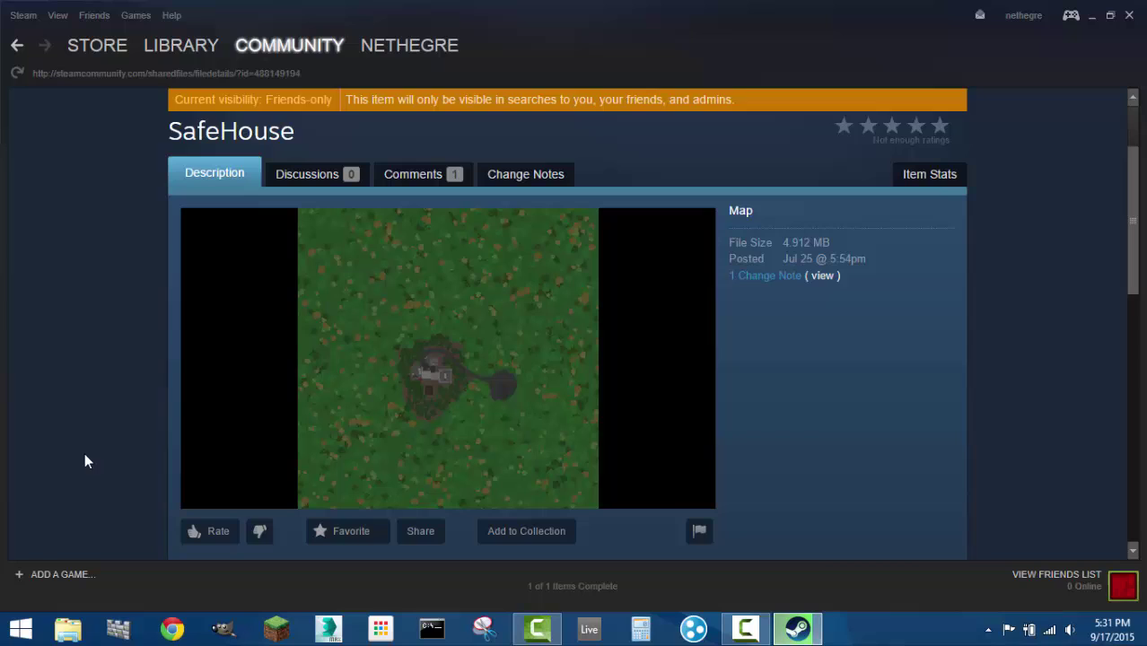
scroll(84, 461, "down", 1)
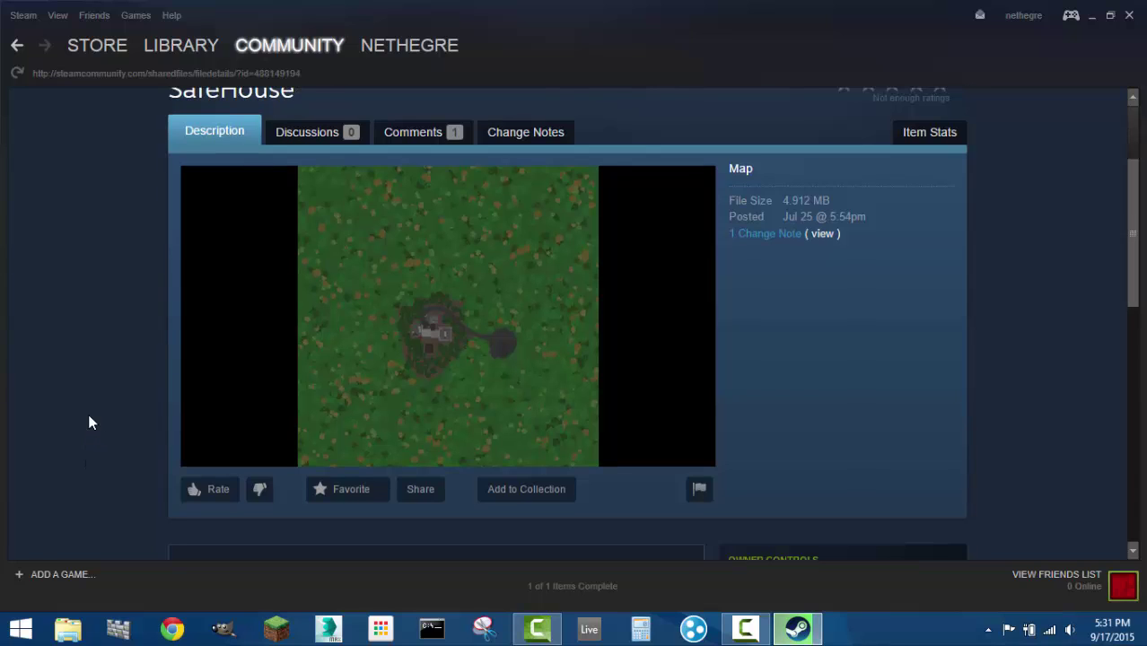
- Open SafeHouse's dedicated comments page and look over the posted comments
left_click(442, 136)
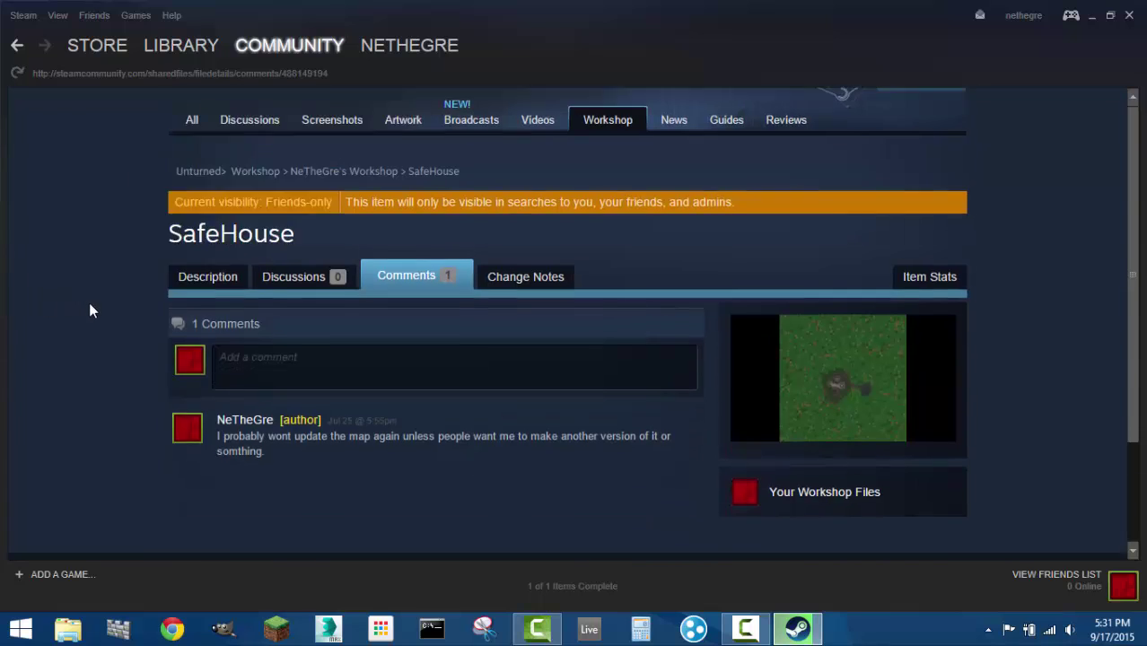
scroll(85, 345, "down", 3)
scroll(85, 353, "up", 3)
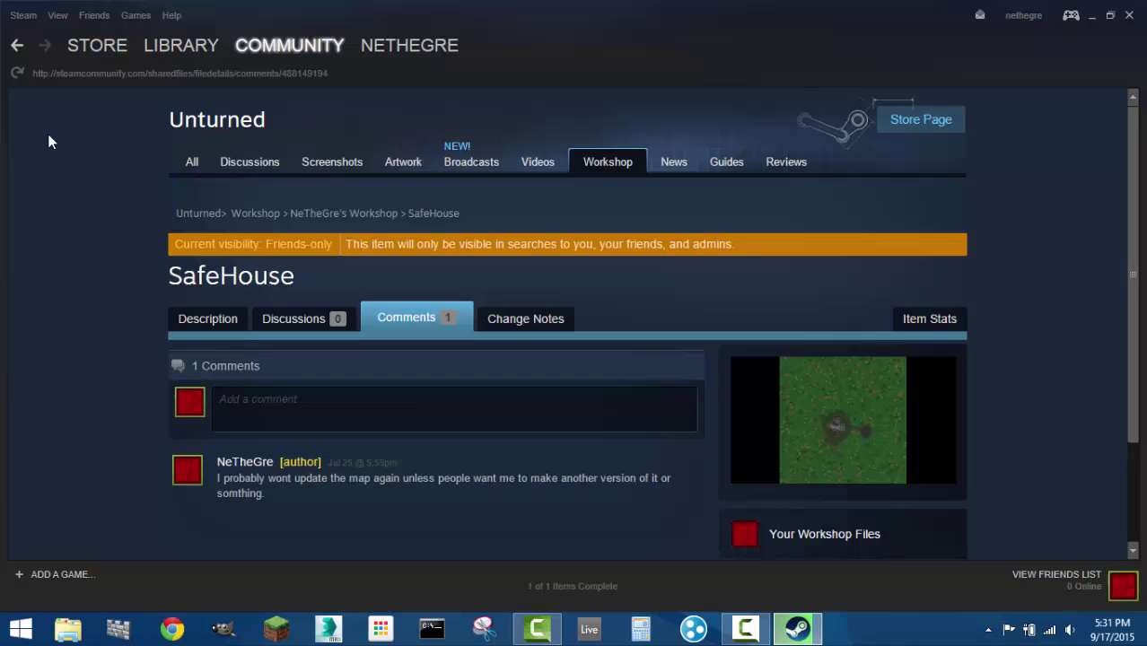
- Go to the Unturned Workshop home page and open the list of files posted by this account
left_click(617, 169)
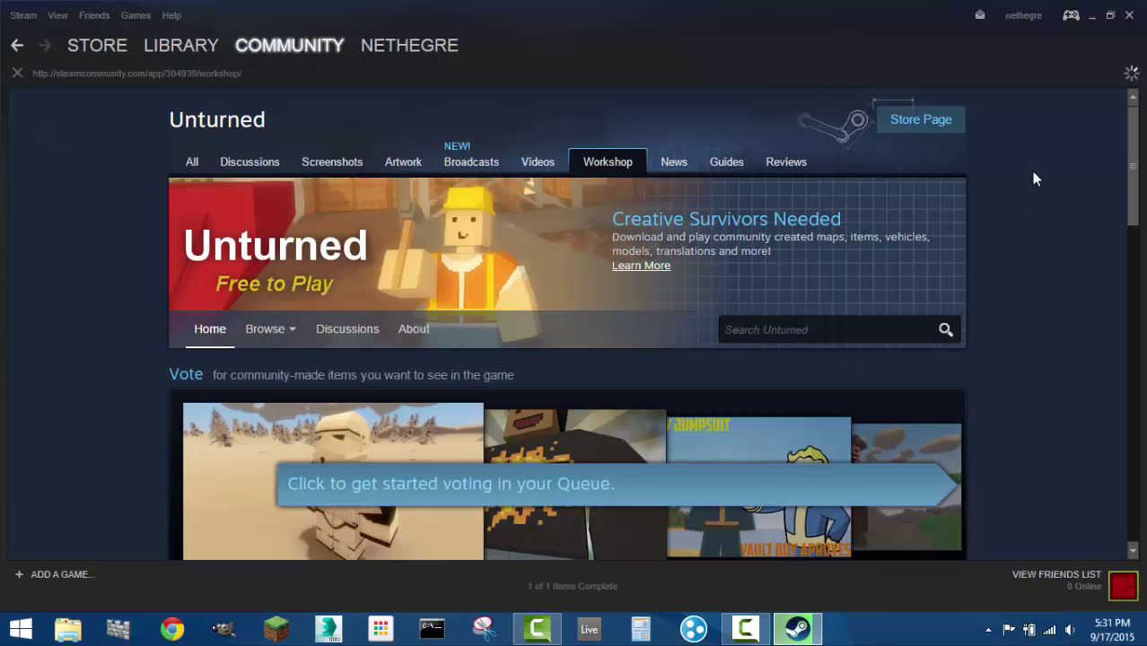
scroll(1038, 432, "down", 3)
left_click(838, 378)
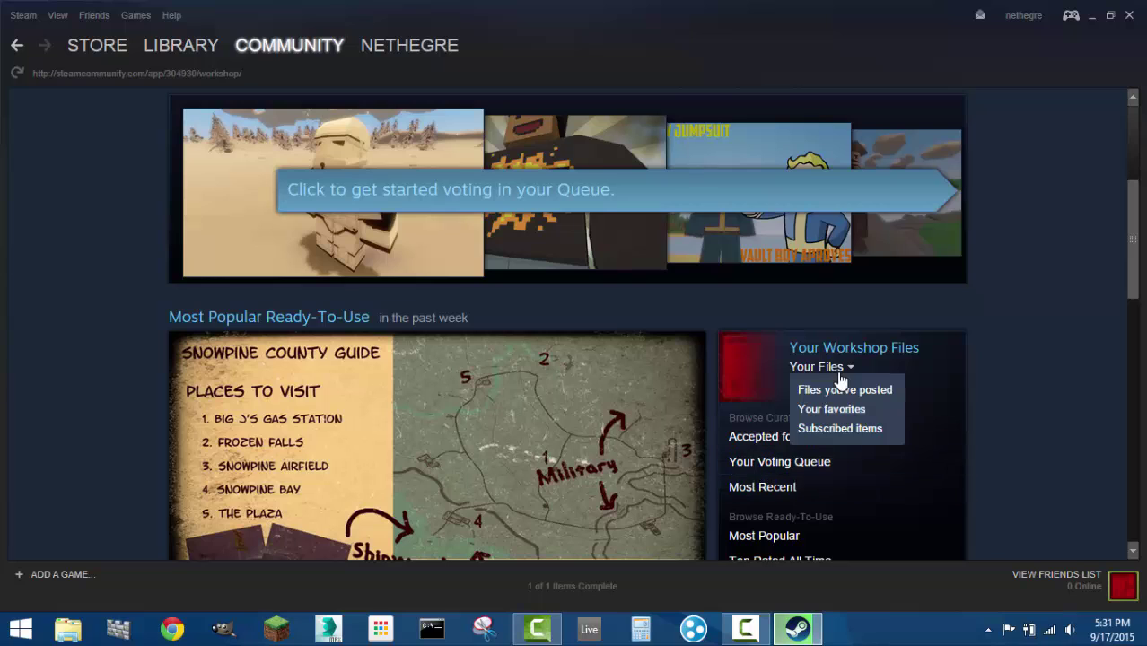
left_click(841, 388)
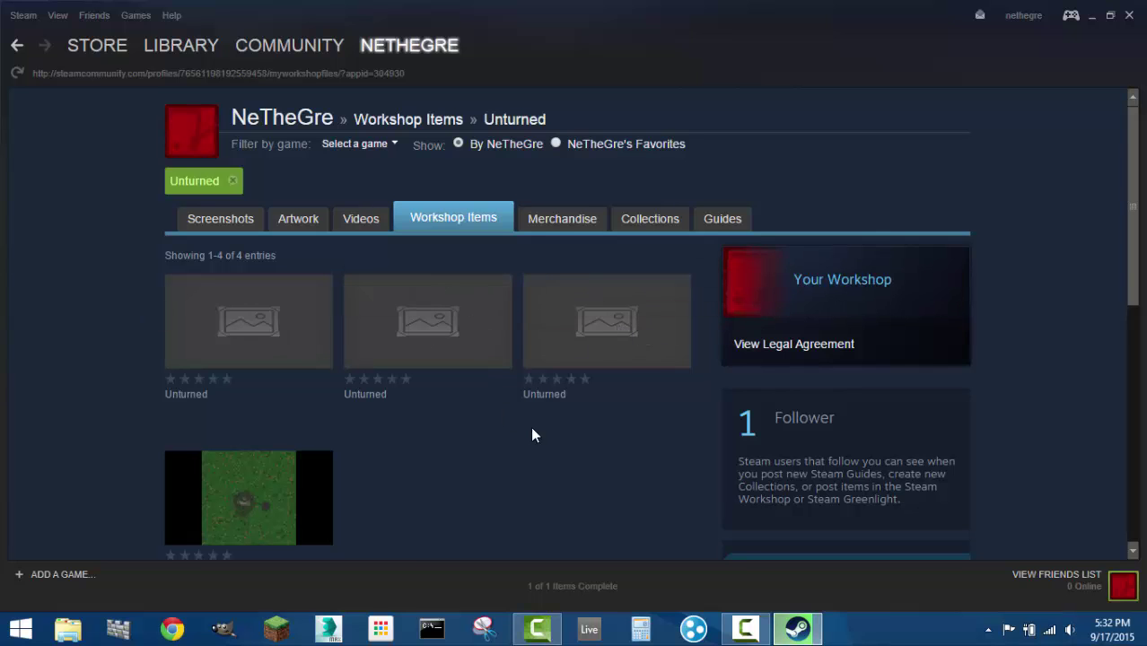
- Look through the account's posted Unturned Workshop items and the available tag filters
scroll(452, 458, "down", 4)
scroll(409, 479, "up", 4)
scroll(408, 479, "down", 6)
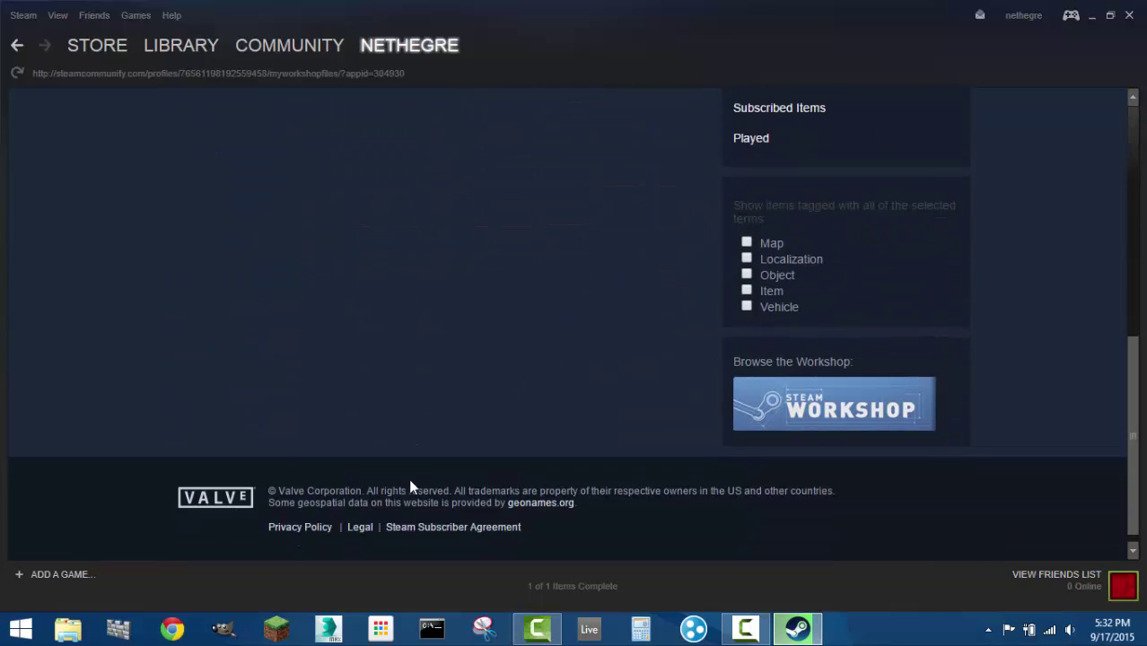
scroll(410, 480, "up", 5)
scroll(405, 507, "up", 1)
scroll(413, 519, "down", 1)
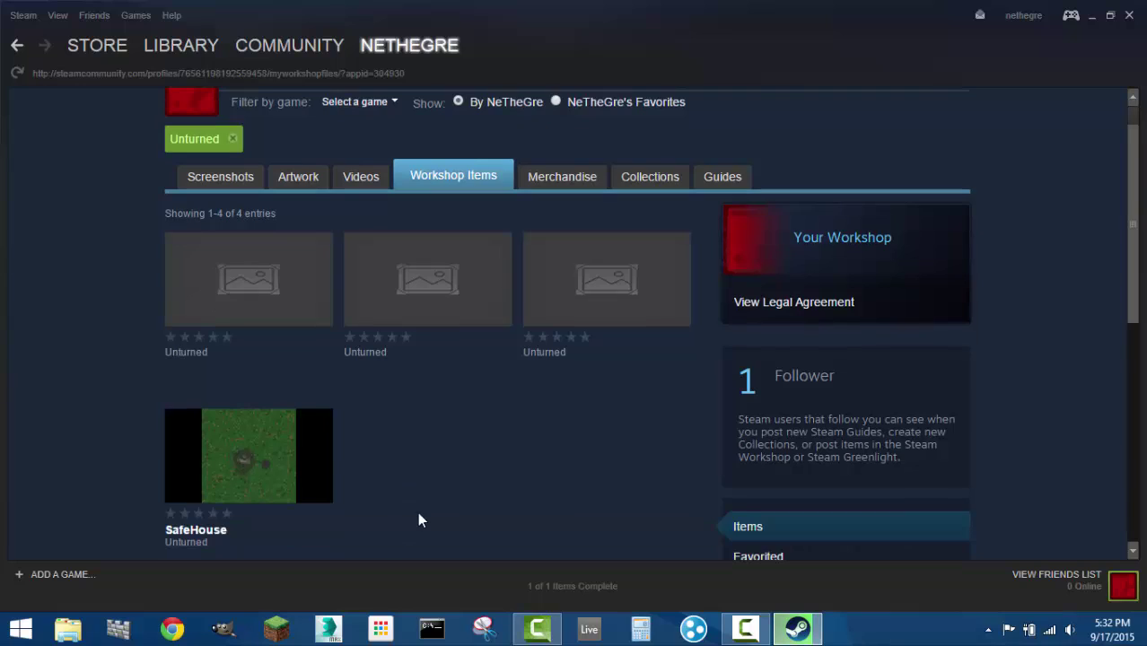